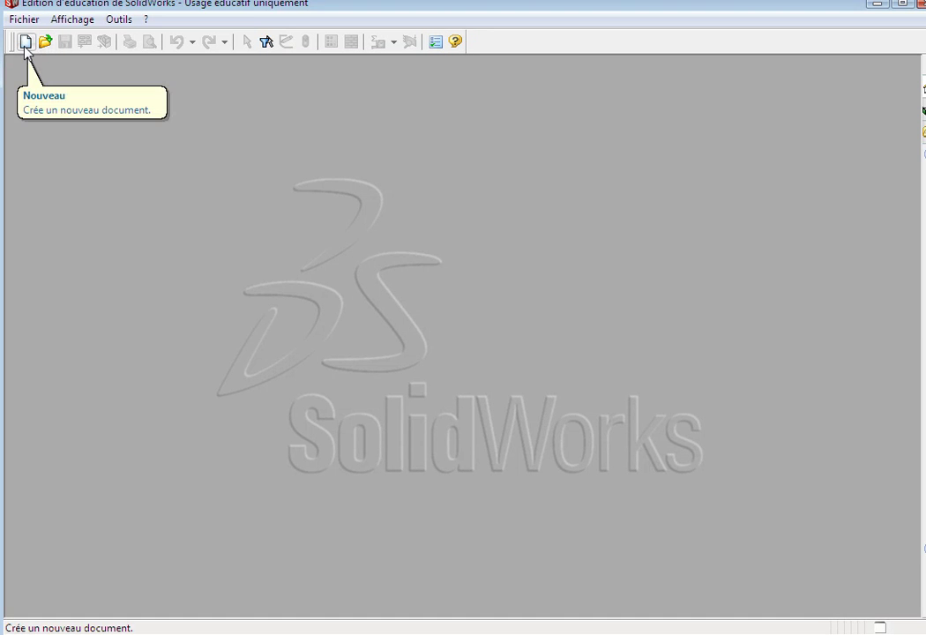
# Create a new SolidWorks part document, Pièce1
pyautogui.click(25, 50)
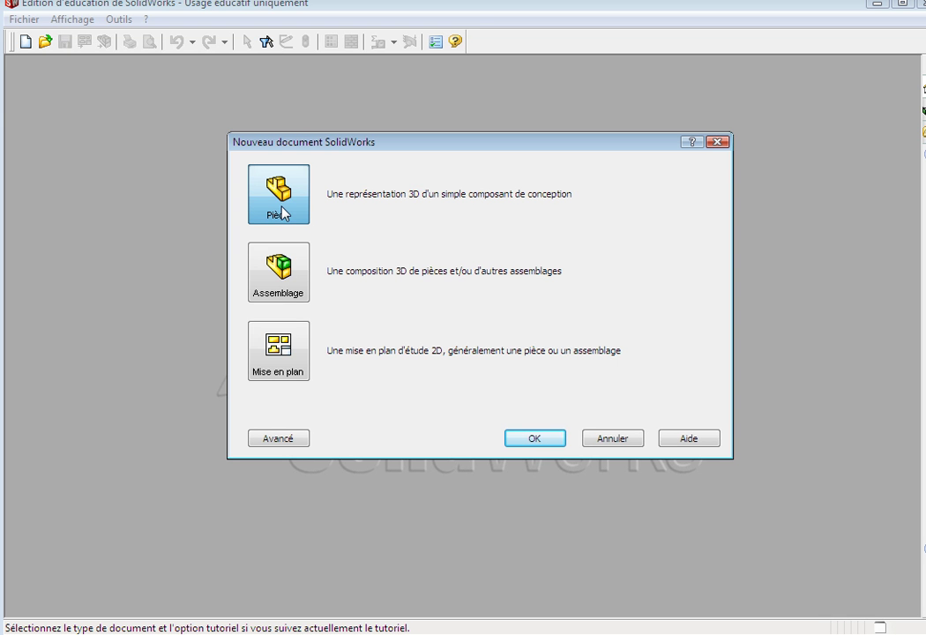
pyautogui.click(534, 441)
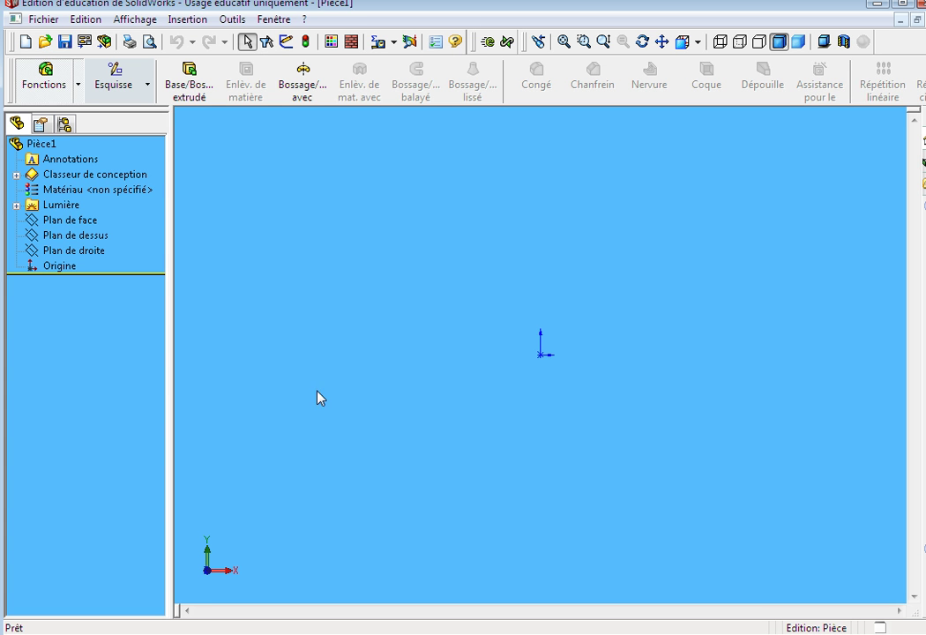
# Start a sketch on Plan de face with the Ligne tool active
pyautogui.click(31, 220)
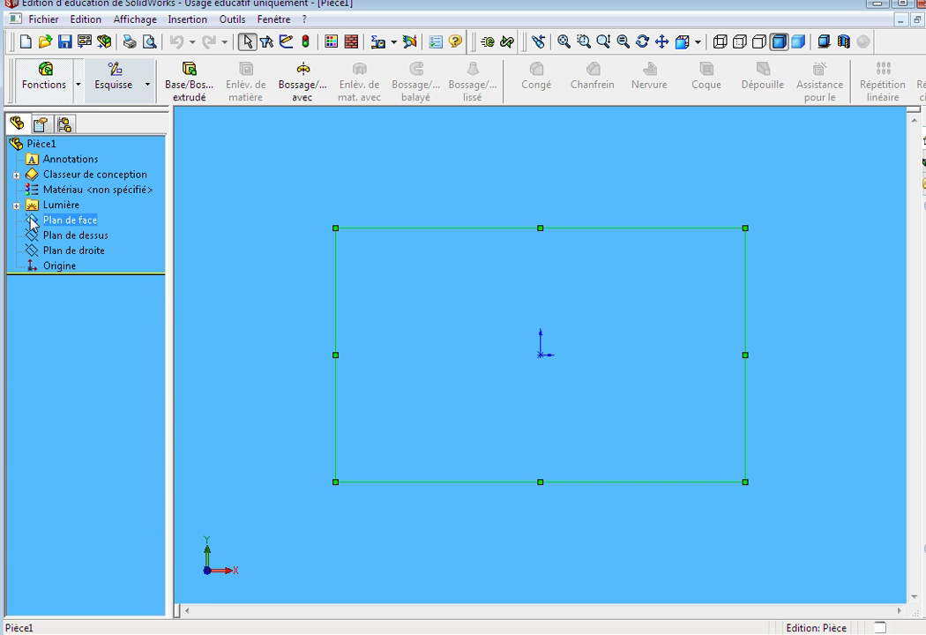
pyautogui.click(148, 86)
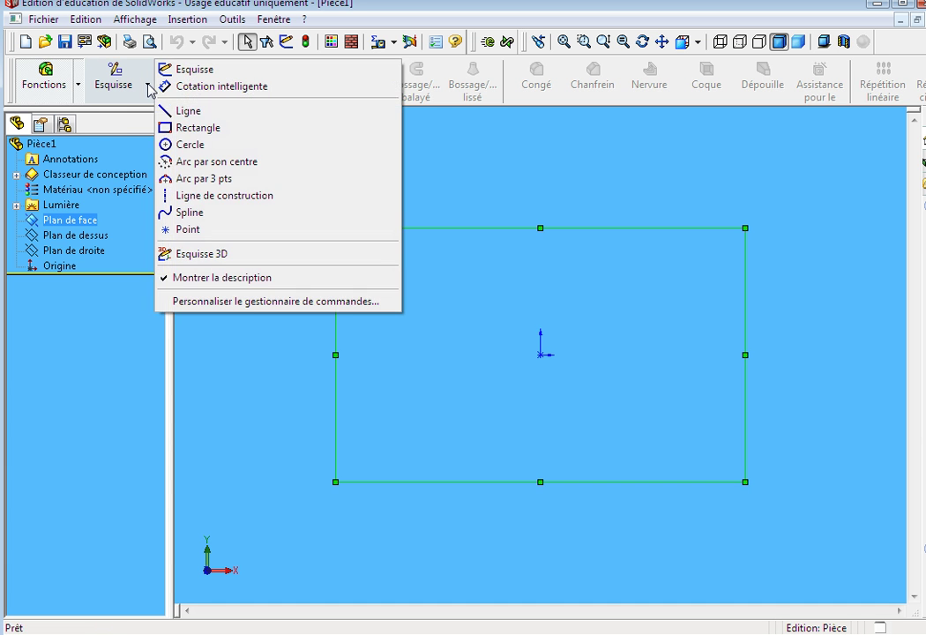
pyautogui.click(221, 119)
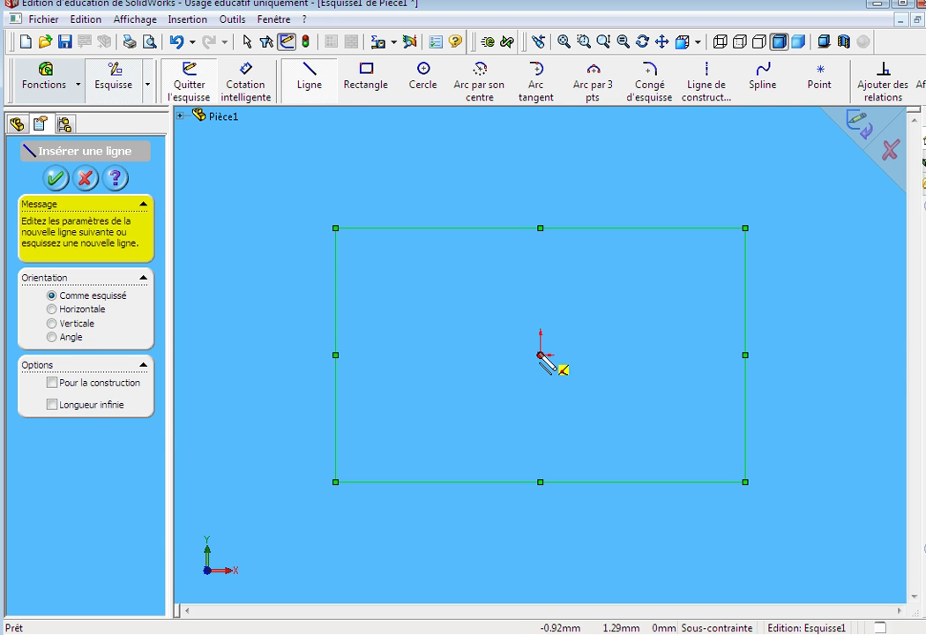
# Draw connected lines from the origin up the T's stem, across its crossbar and down the right stem
pyautogui.click(540, 354)
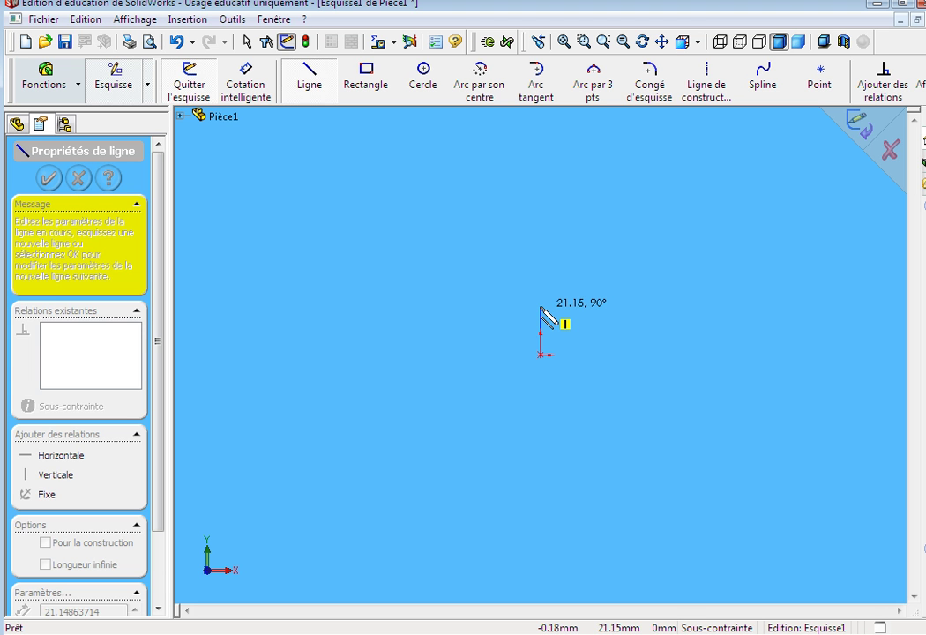
pyautogui.click(540, 307)
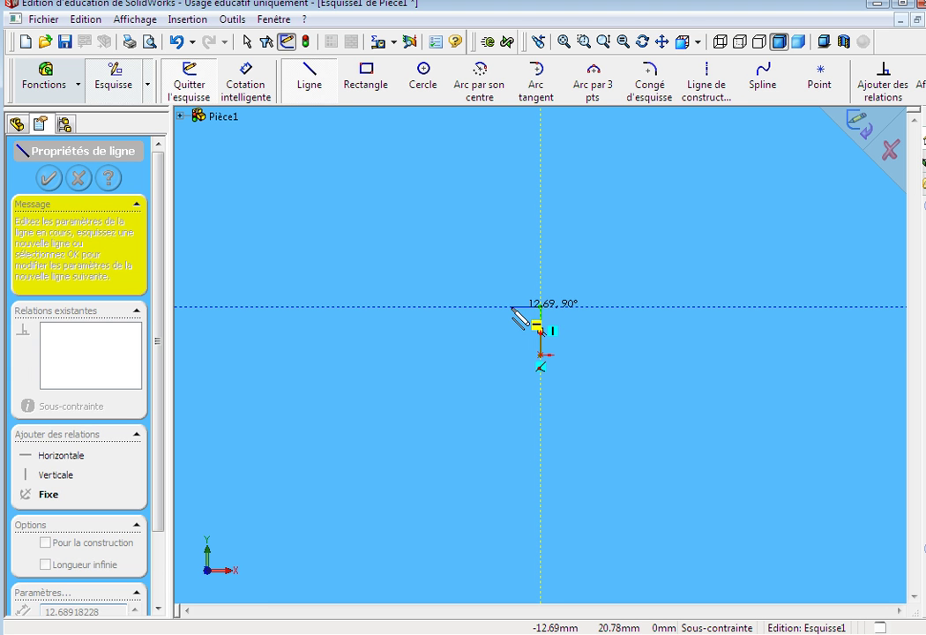
pyautogui.click(512, 307)
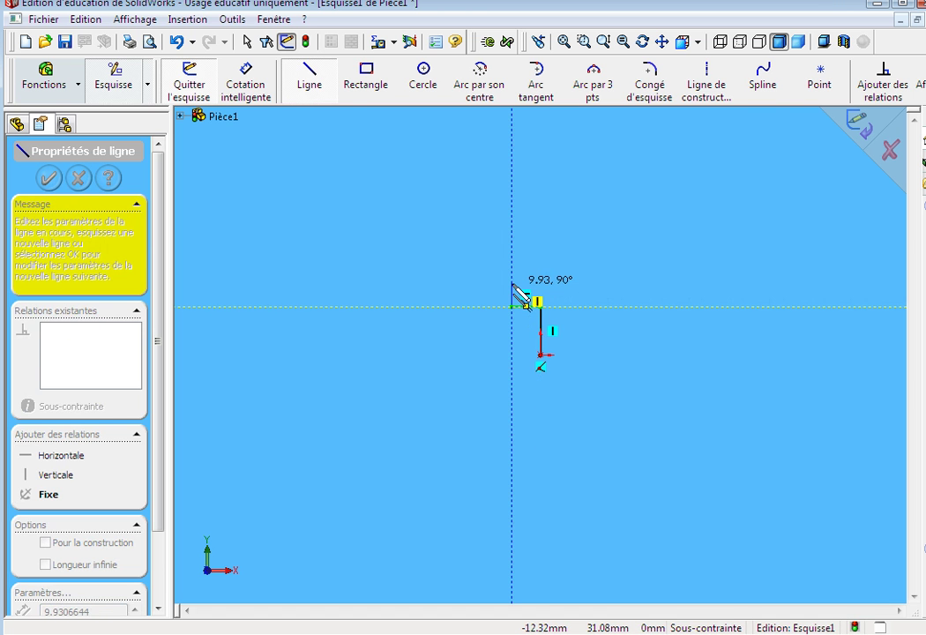
pyautogui.click(512, 294)
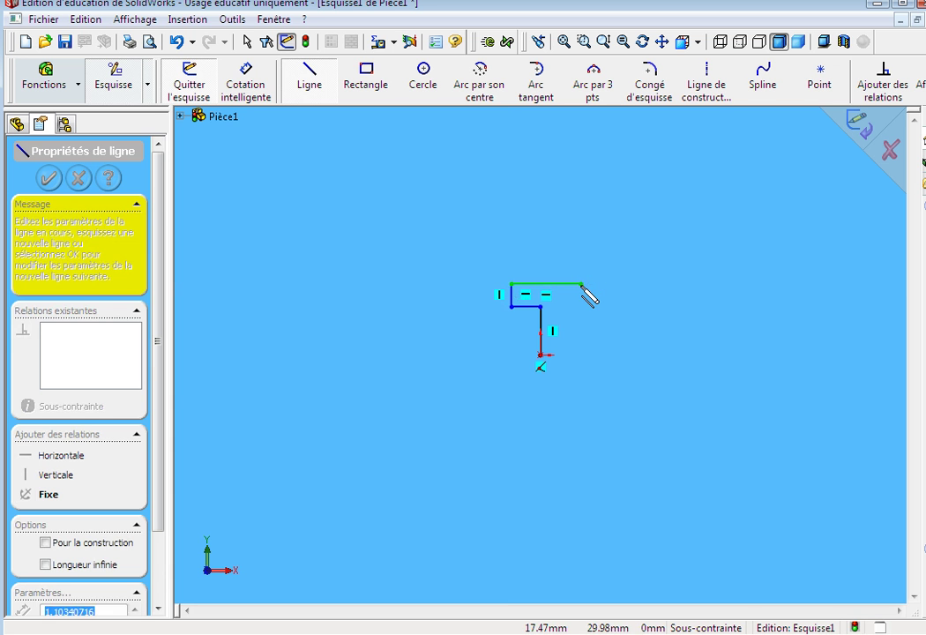
pyautogui.click(580, 284)
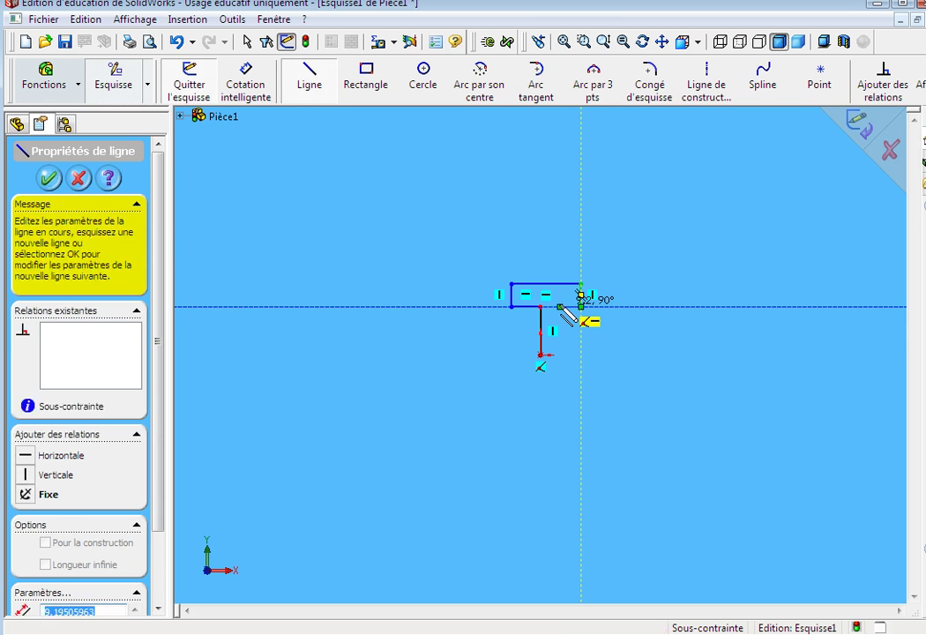
pyautogui.click(570, 307)
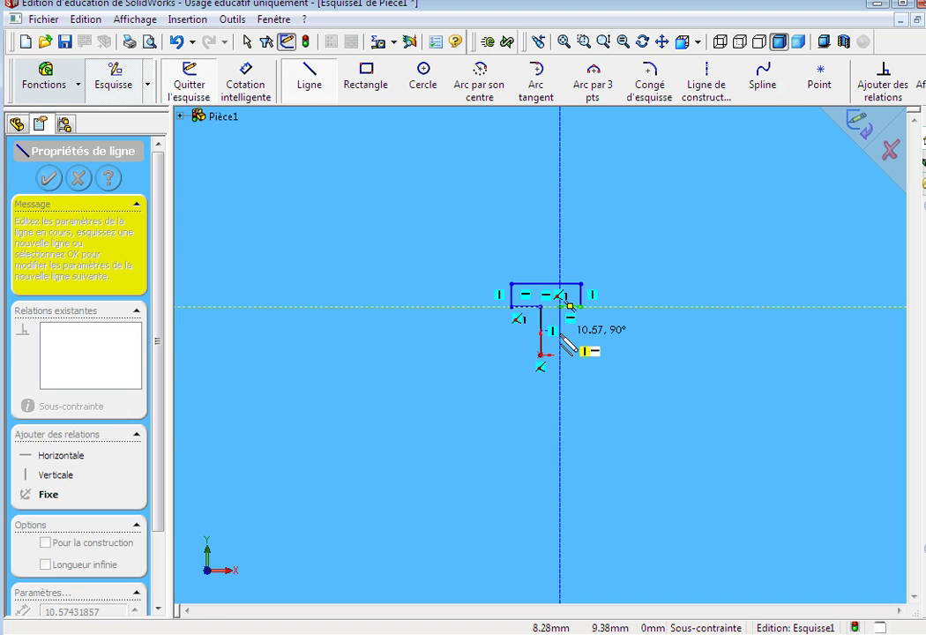
pyautogui.click(560, 332)
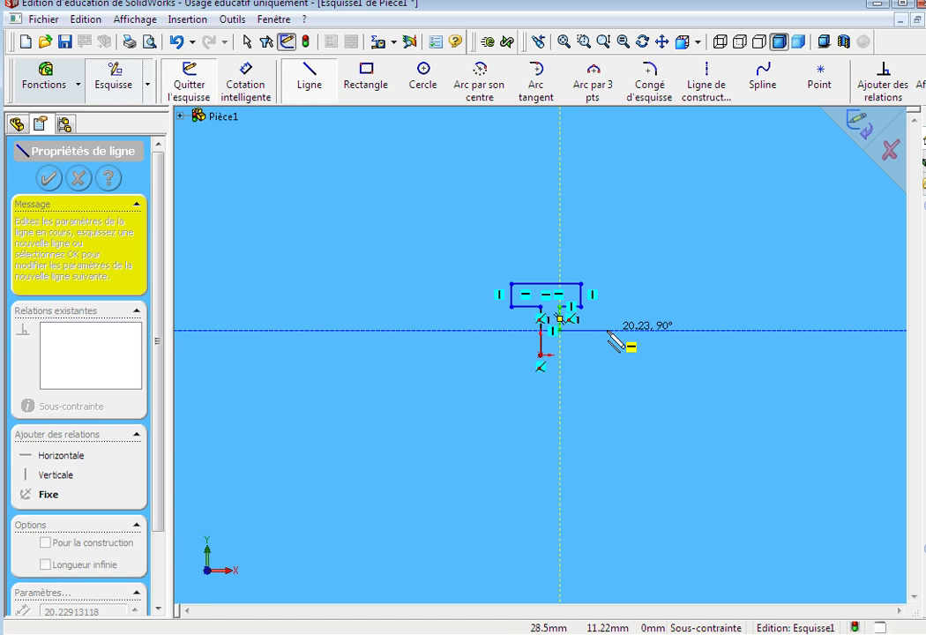
pyautogui.click(608, 333)
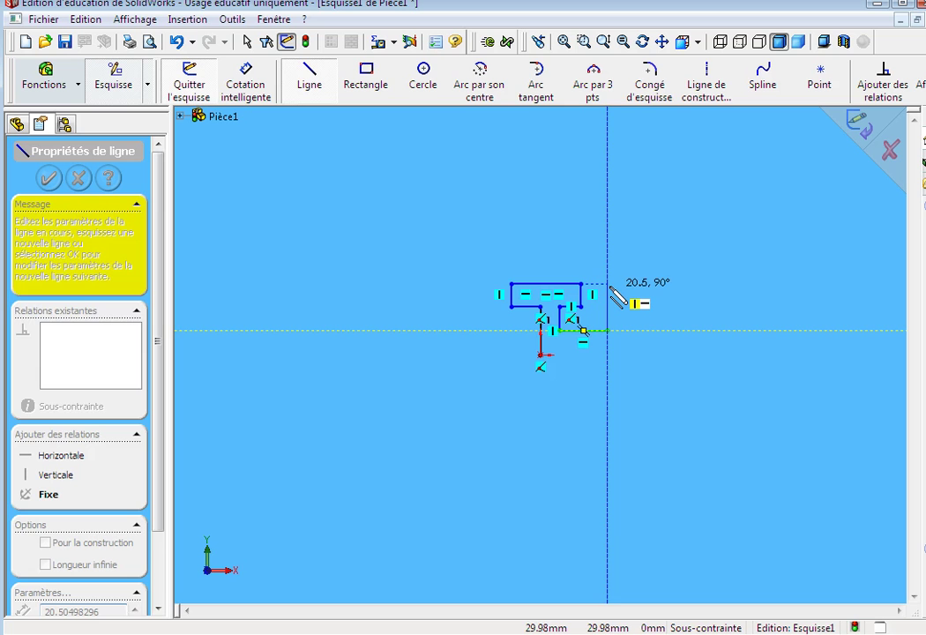
# Finish the T's rising edge, end that chain, and draw the E's top, right side and upper inner edge
pyautogui.click(607, 284)
pyautogui.press('Escape')
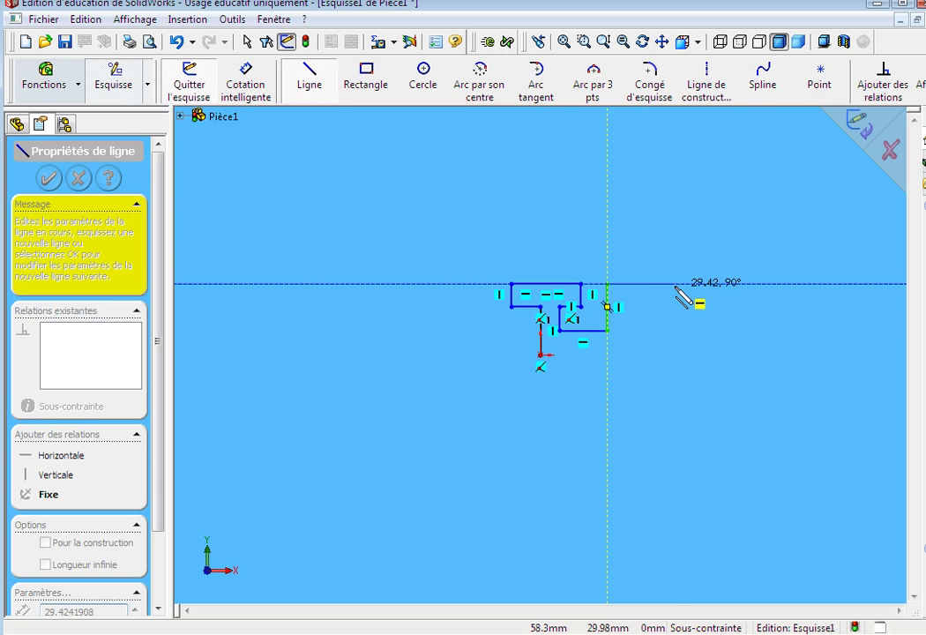
pyautogui.click(677, 288)
pyautogui.click(677, 289)
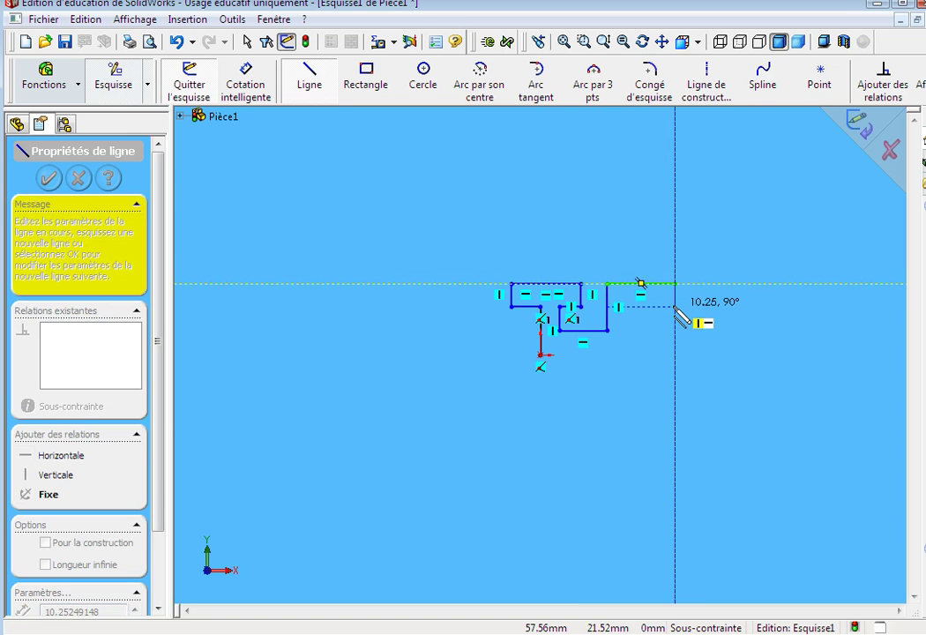
pyautogui.click(676, 308)
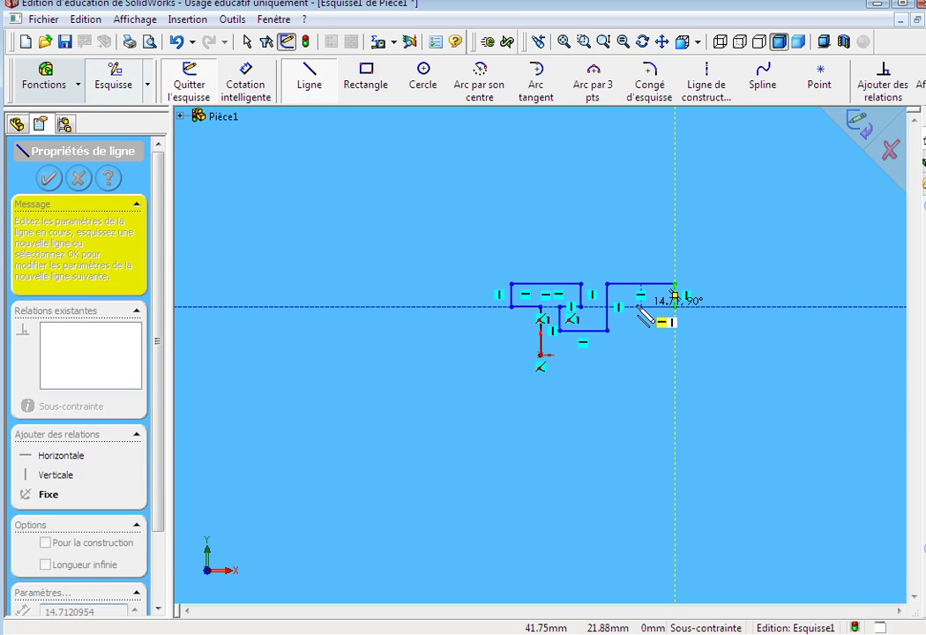
pyautogui.click(674, 307)
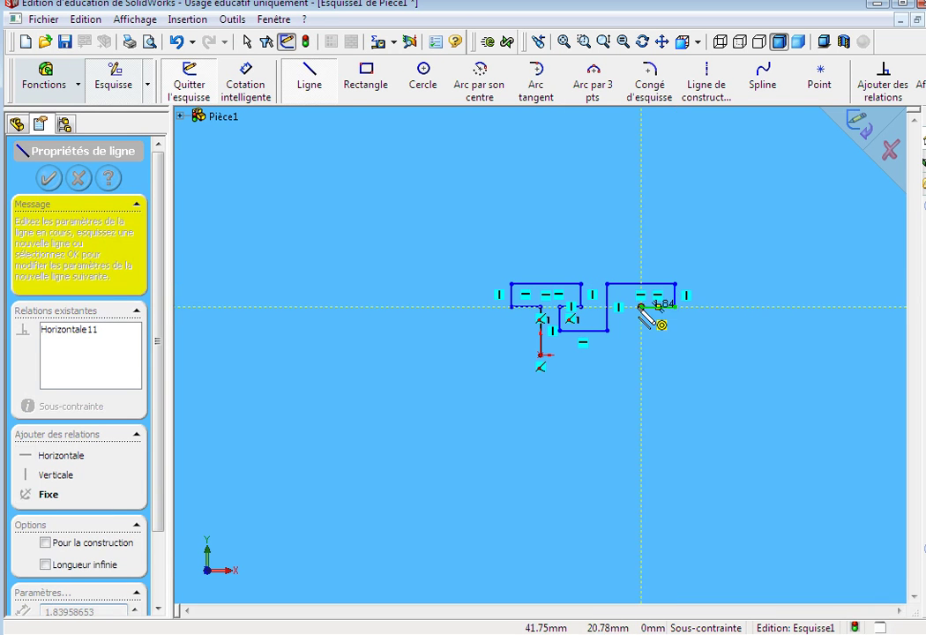
pyautogui.click(641, 308)
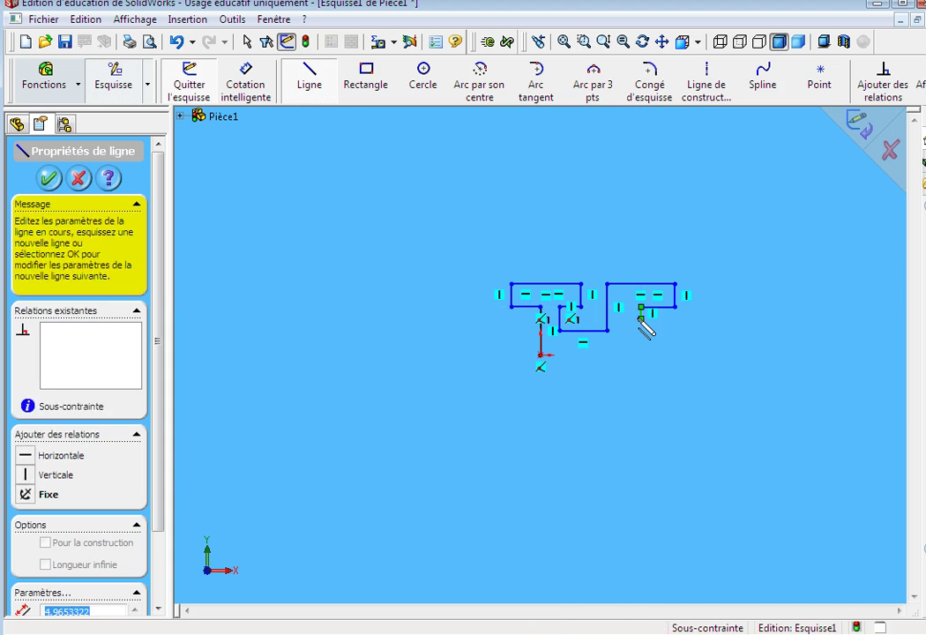
pyautogui.click(646, 317)
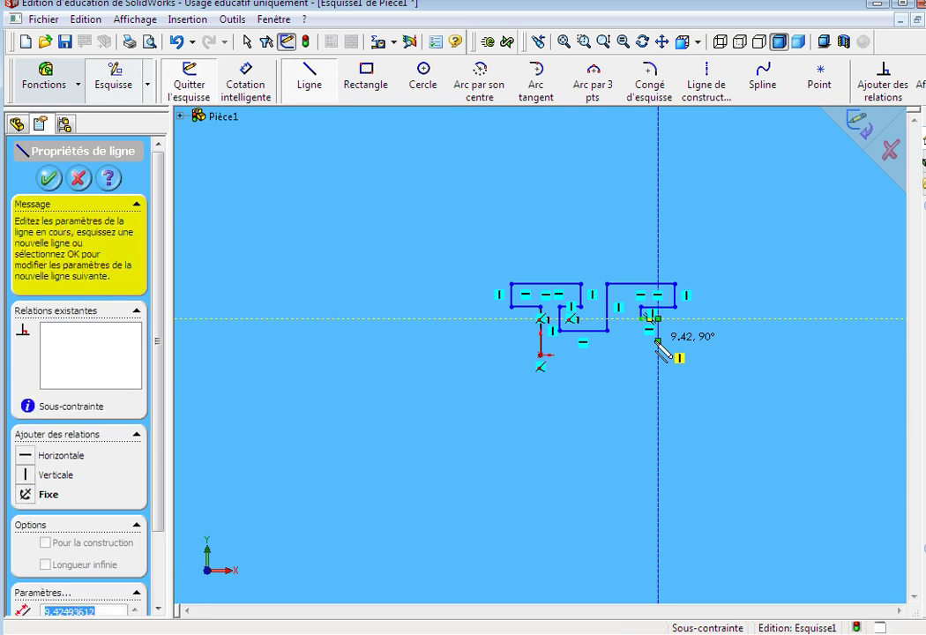
# Draw the E's middle arm and lower right side, closing the outline back at the origin
pyautogui.click(656, 344)
pyautogui.click(642, 343)
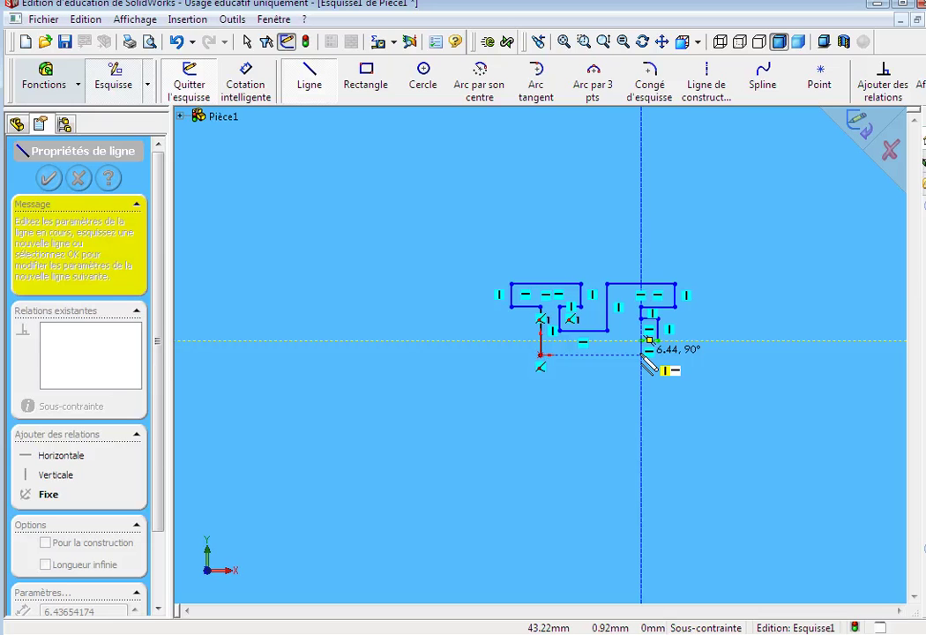
pyautogui.click(644, 357)
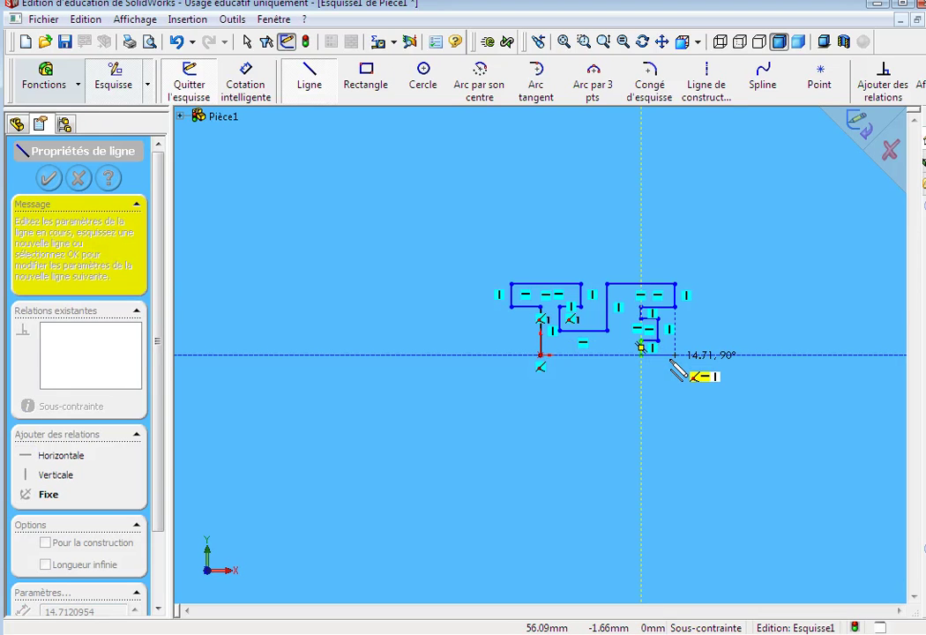
pyautogui.click(671, 361)
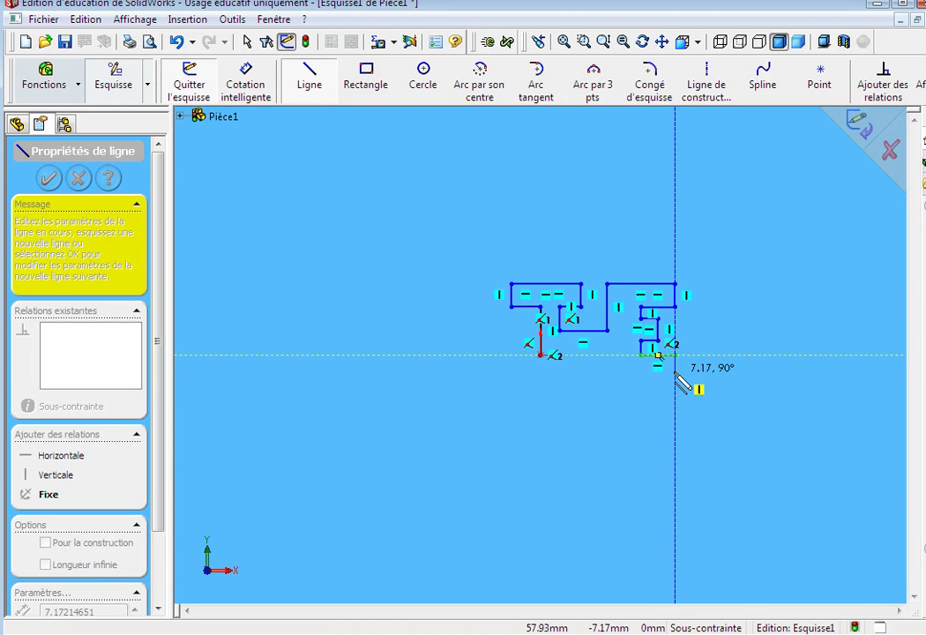
pyautogui.click(675, 374)
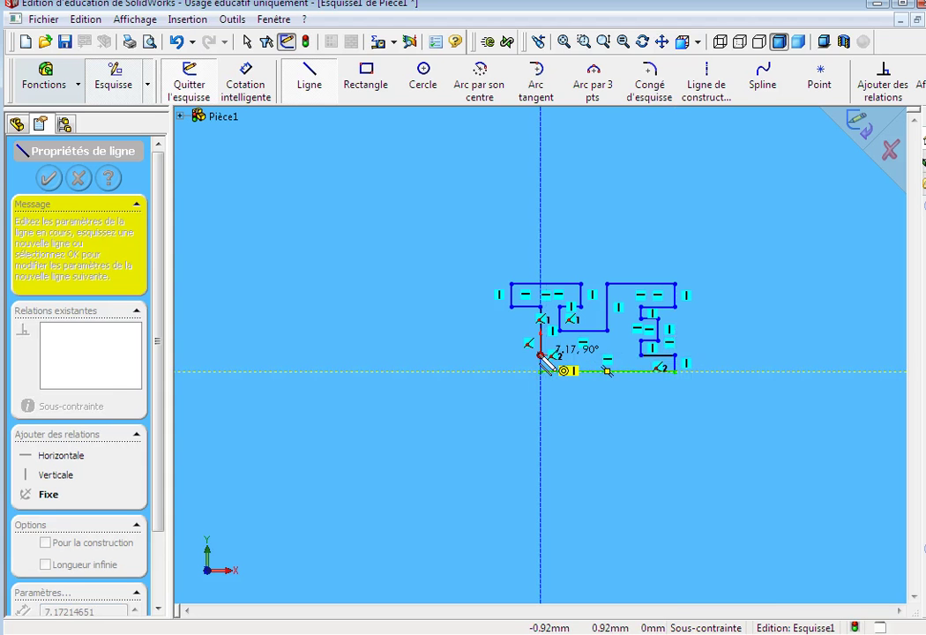
pyautogui.click(541, 370)
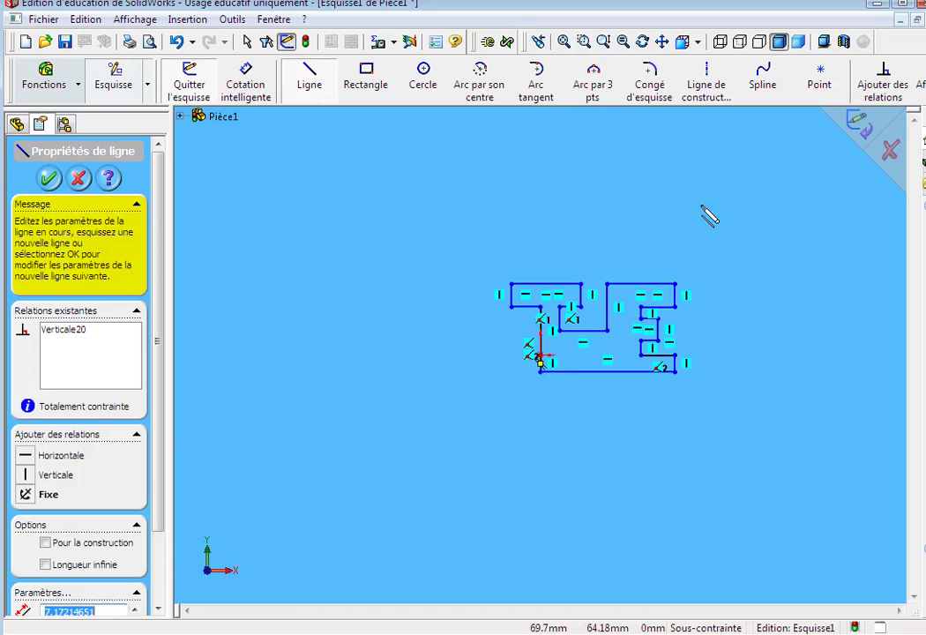
# Zoom in on a window around the T-and-E outline and exit the Line tool
pyautogui.click(586, 45)
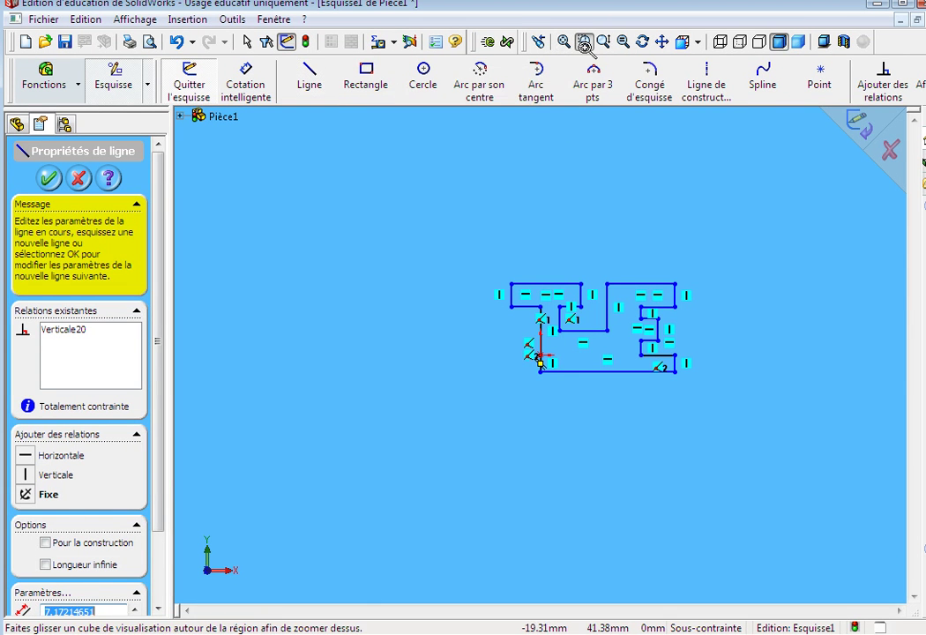
pyautogui.moveTo(492, 260); pyautogui.dragTo(697, 410)
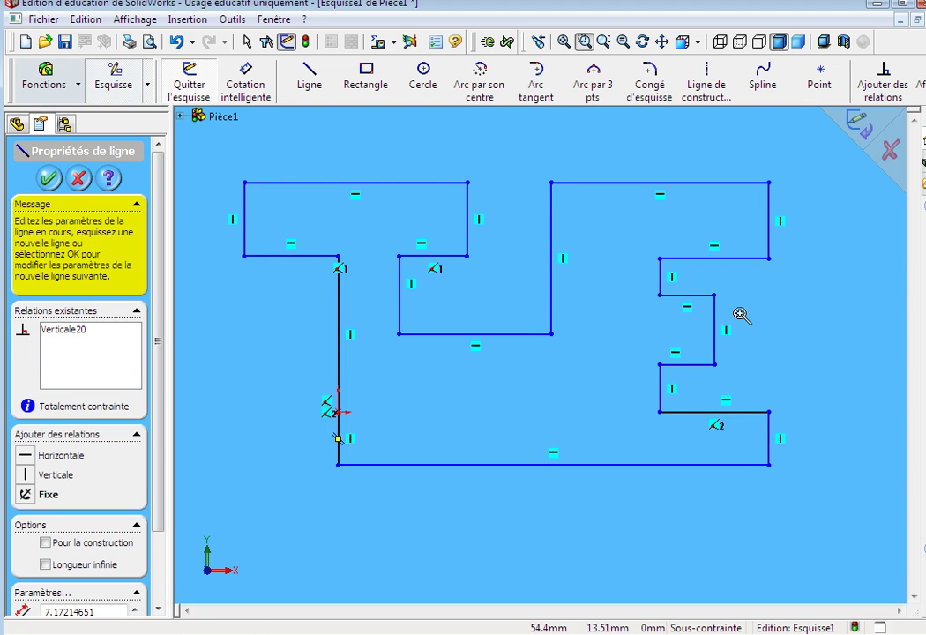
pyautogui.click(585, 44)
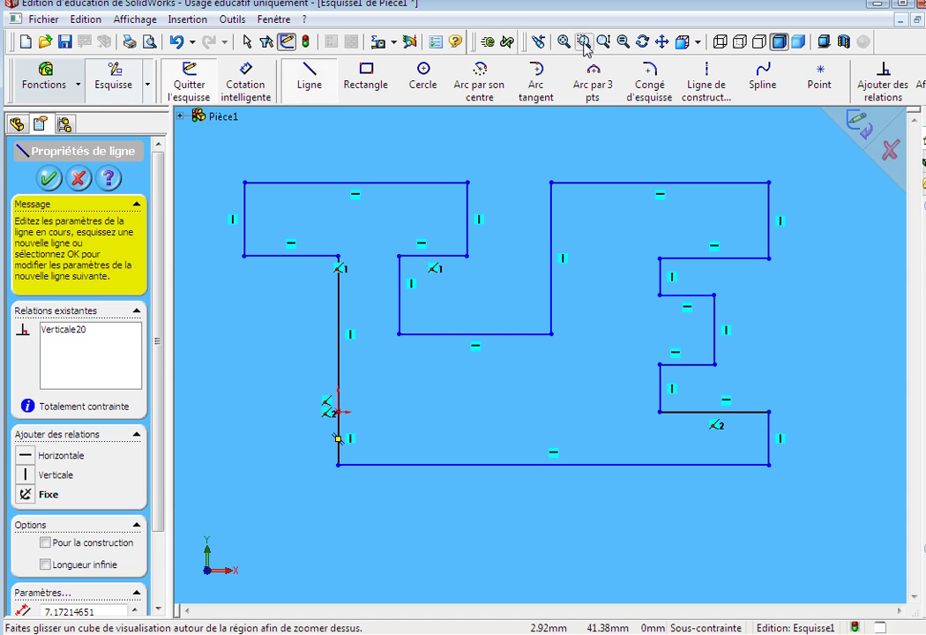
pyautogui.click(309, 86)
# Delete the T's middle horizontal line, the short vertical inside the T, and the E's left edge
pyautogui.click(308, 85)
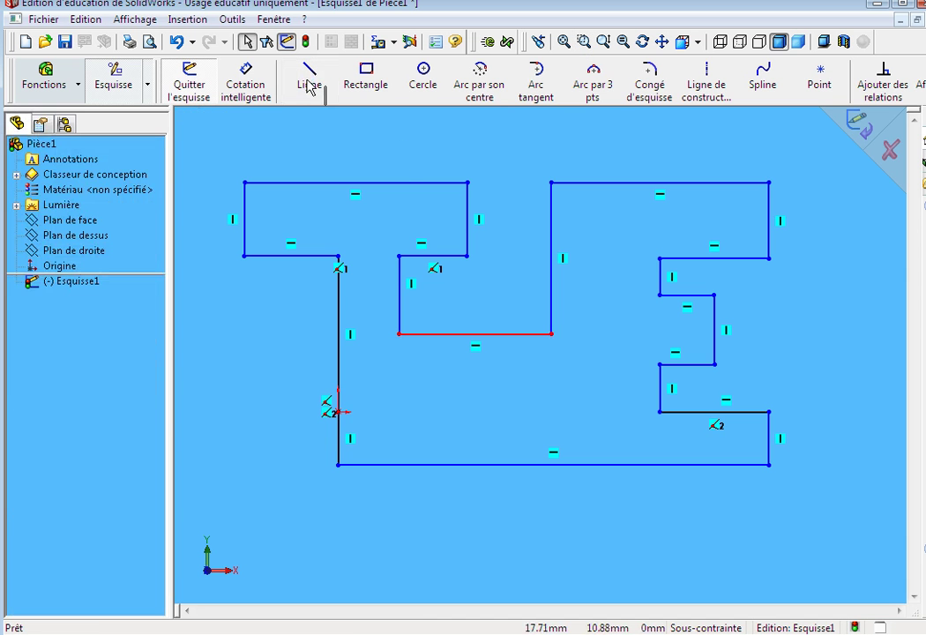
pyautogui.click(469, 334)
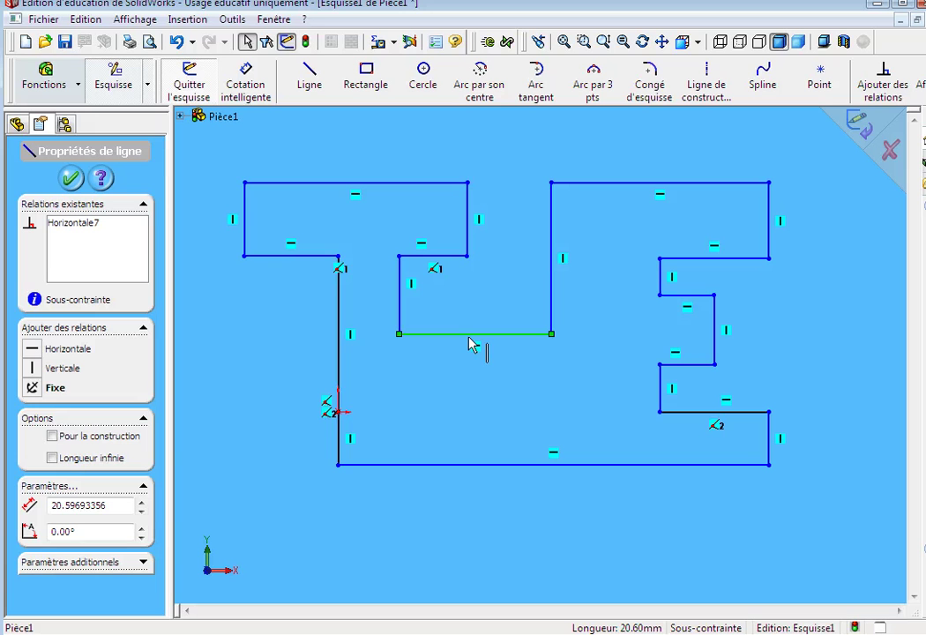
pyautogui.press('Delete')
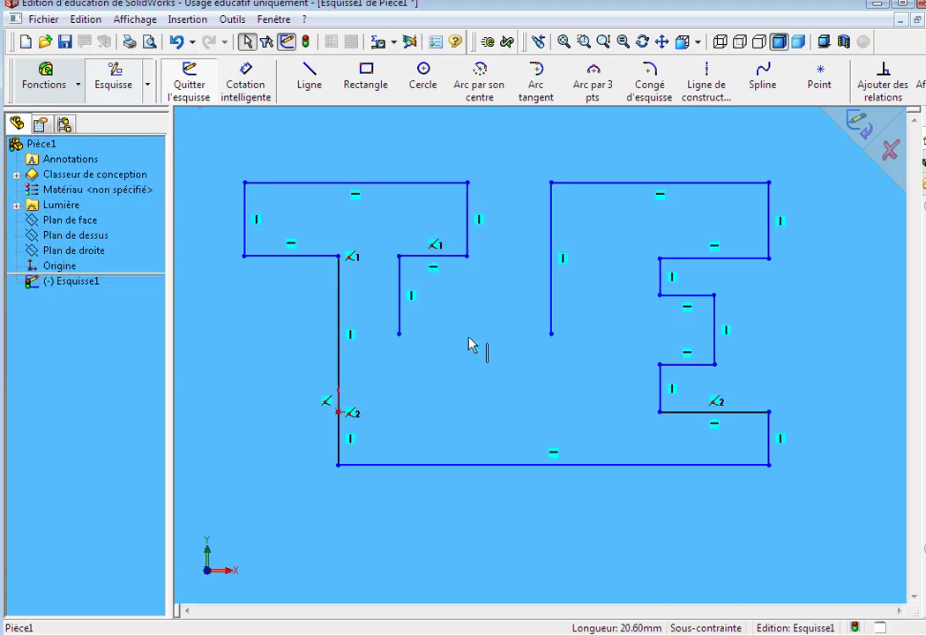
pyautogui.click(401, 306)
pyautogui.rightClick(401, 306)
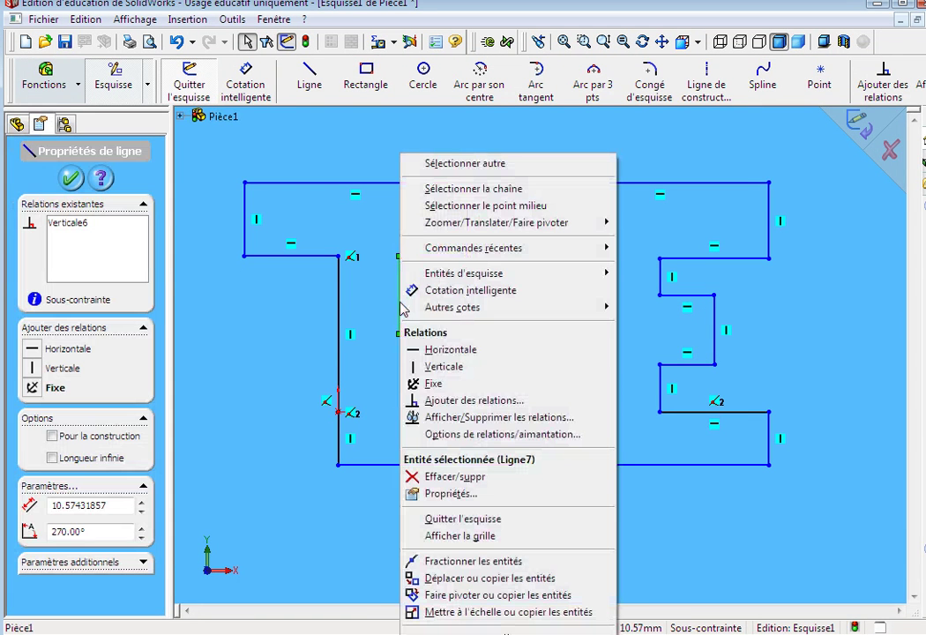
pyautogui.click(454, 477)
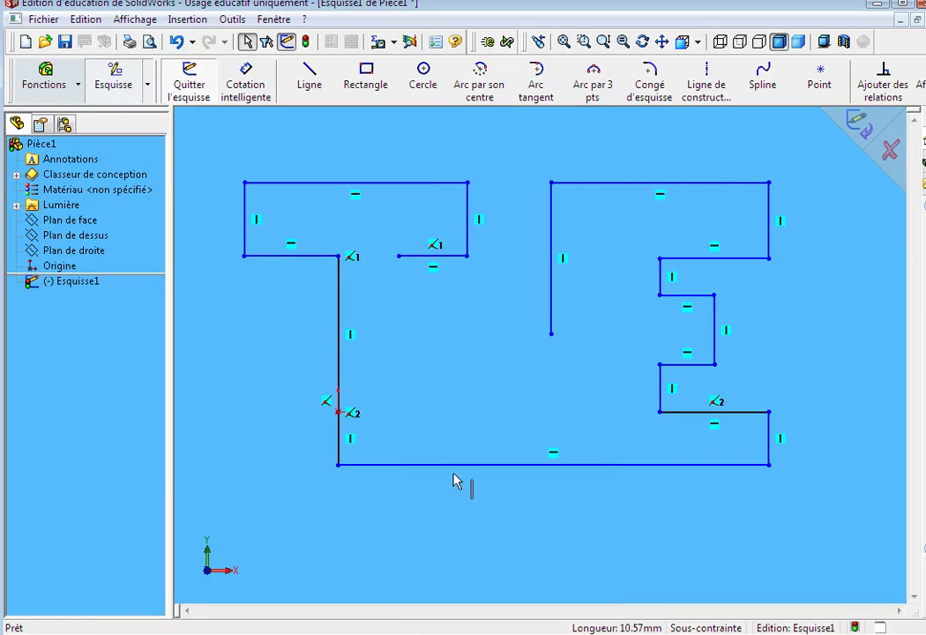
pyautogui.click(552, 304)
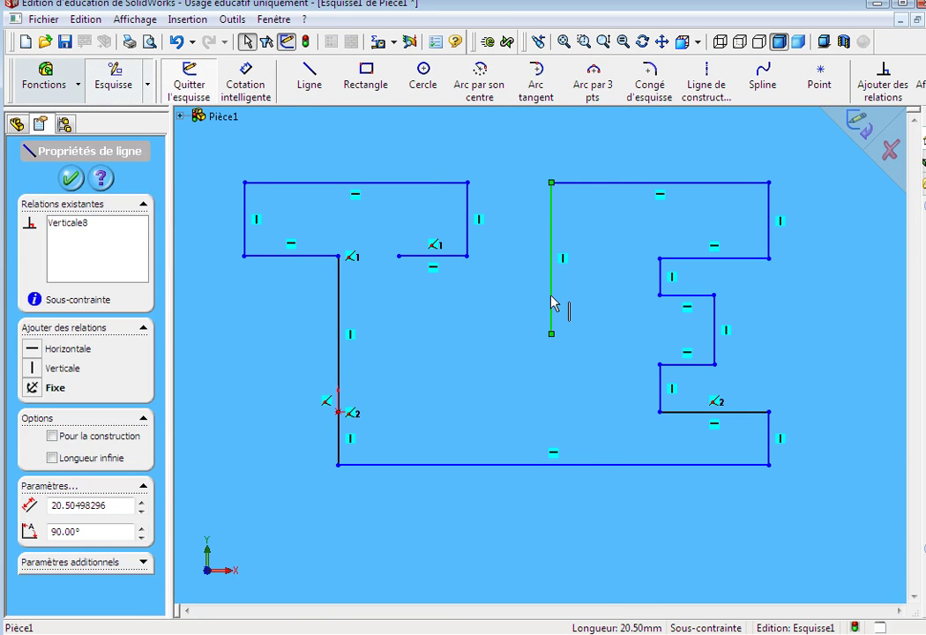
pyautogui.rightClick(553, 304)
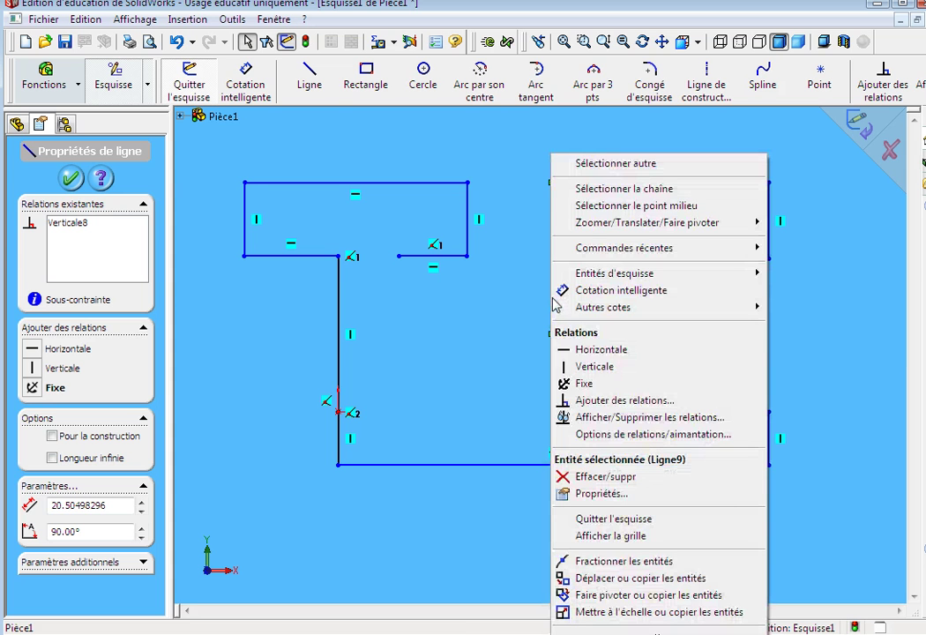
pyautogui.click(594, 479)
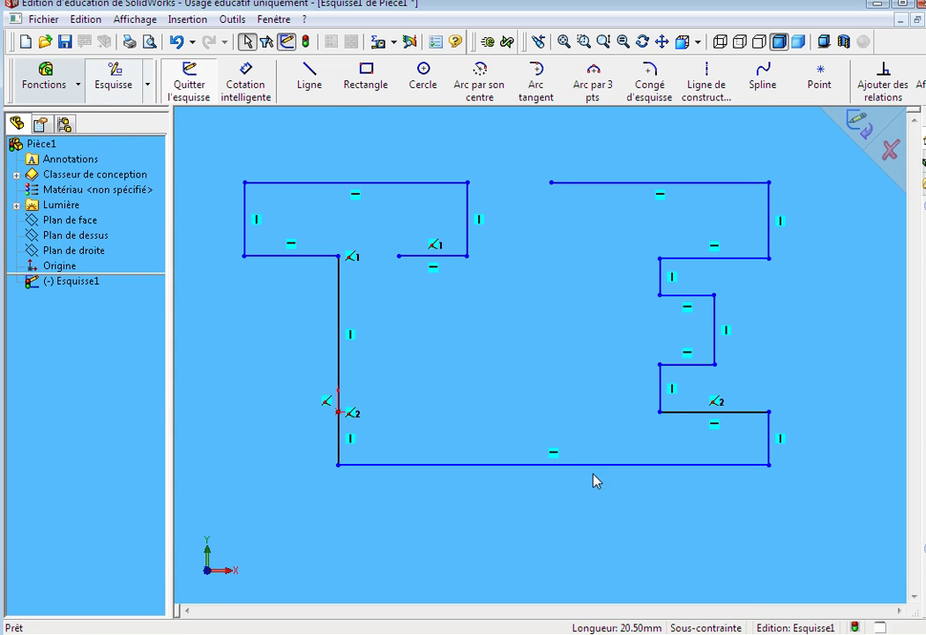
# Draw three connected lines: down the T's stem, across the bottom, and up the E's left side
pyautogui.click(317, 92)
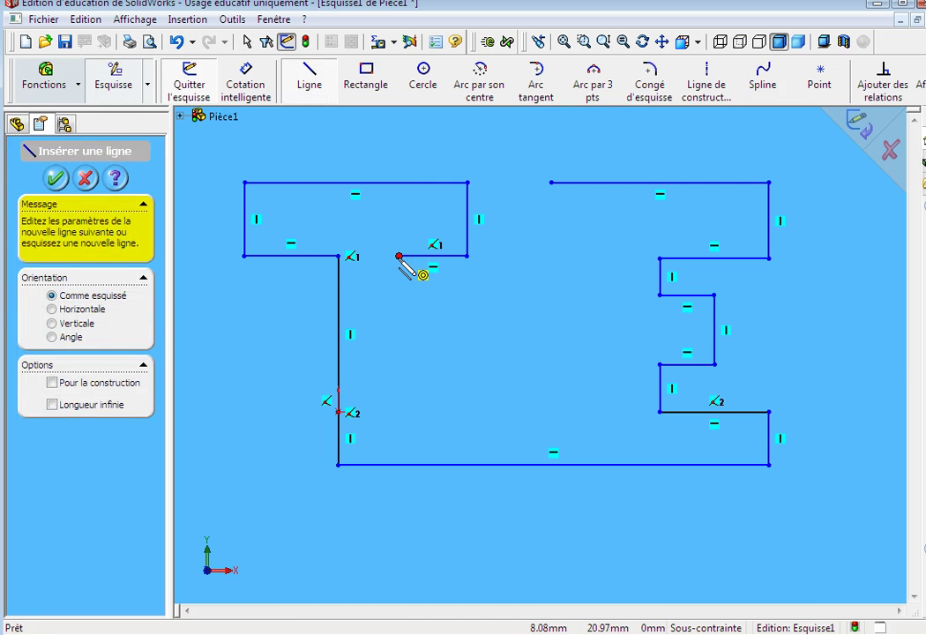
pyautogui.click(399, 256)
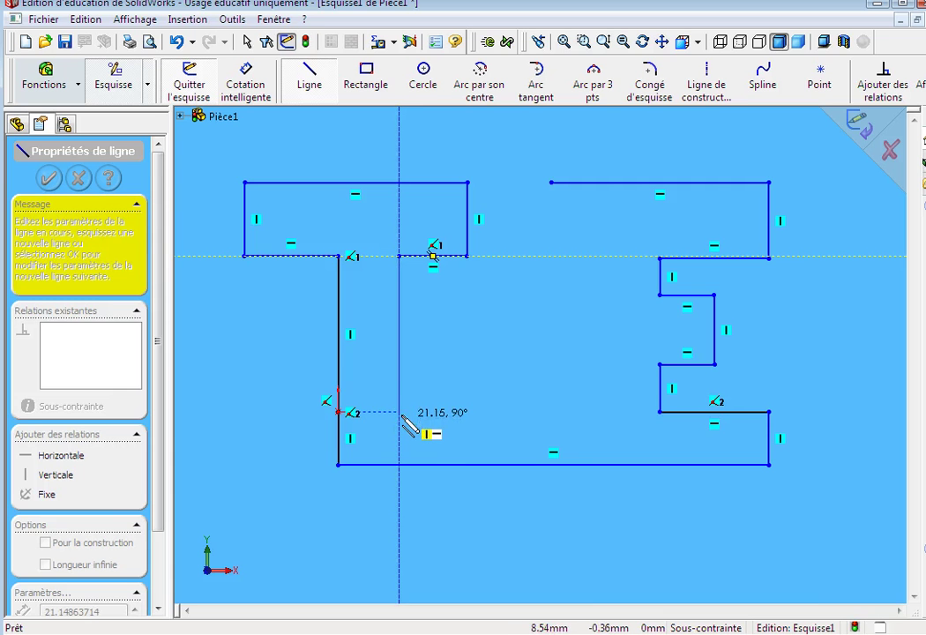
pyautogui.click(402, 411)
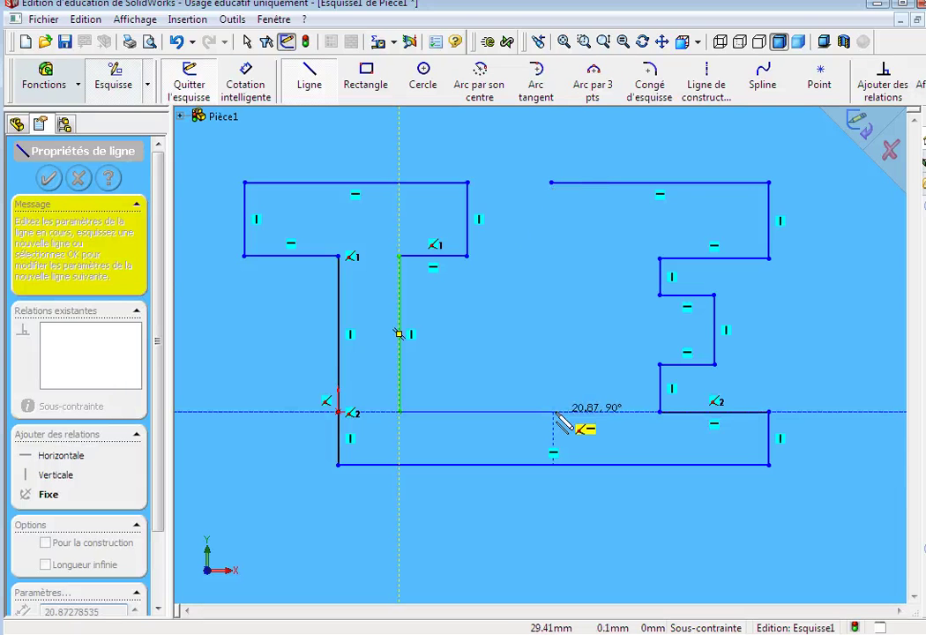
pyautogui.click(553, 410)
pyautogui.click(551, 182)
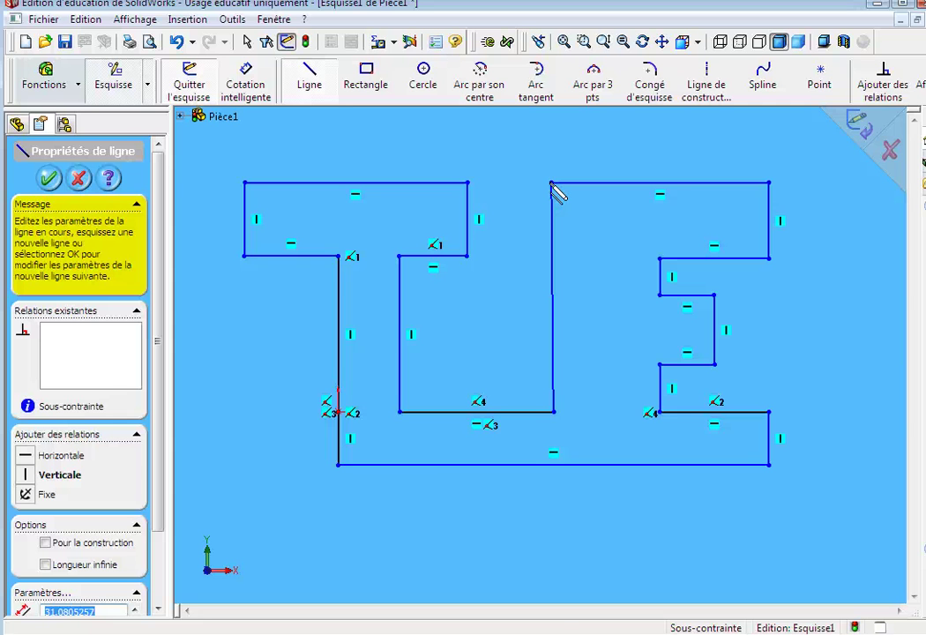
# Delete the T crossbar's right end line, the short ledge beneath it, and the T's top edge
pyautogui.click(307, 83)
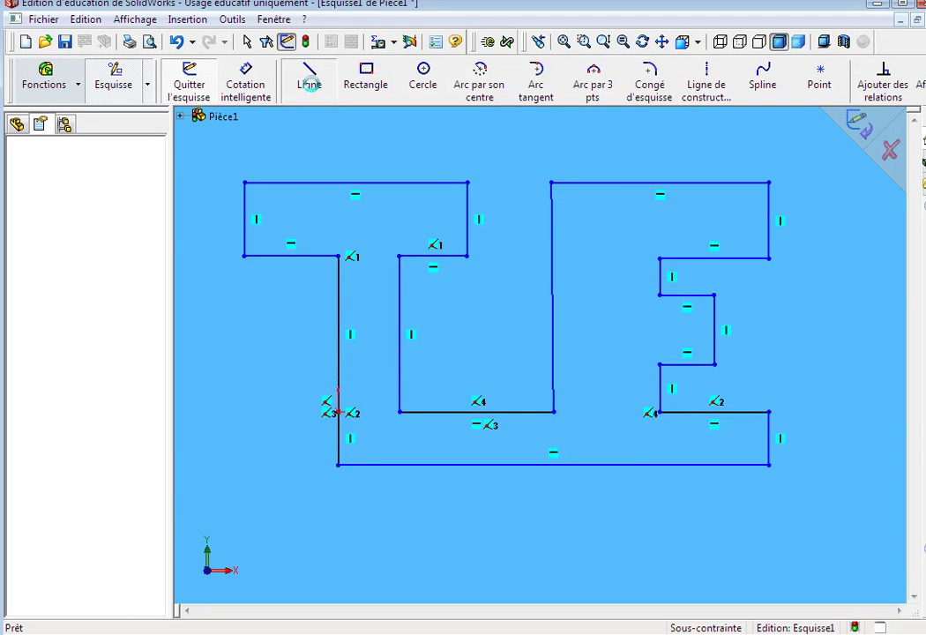
pyautogui.press('Escape')
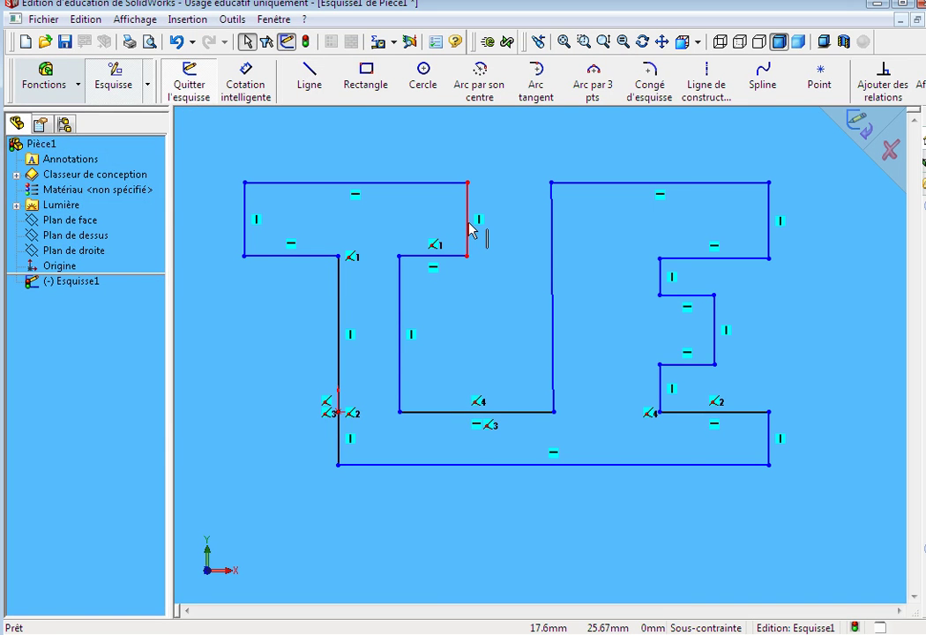
pyautogui.click(470, 230)
pyautogui.rightClick(471, 228)
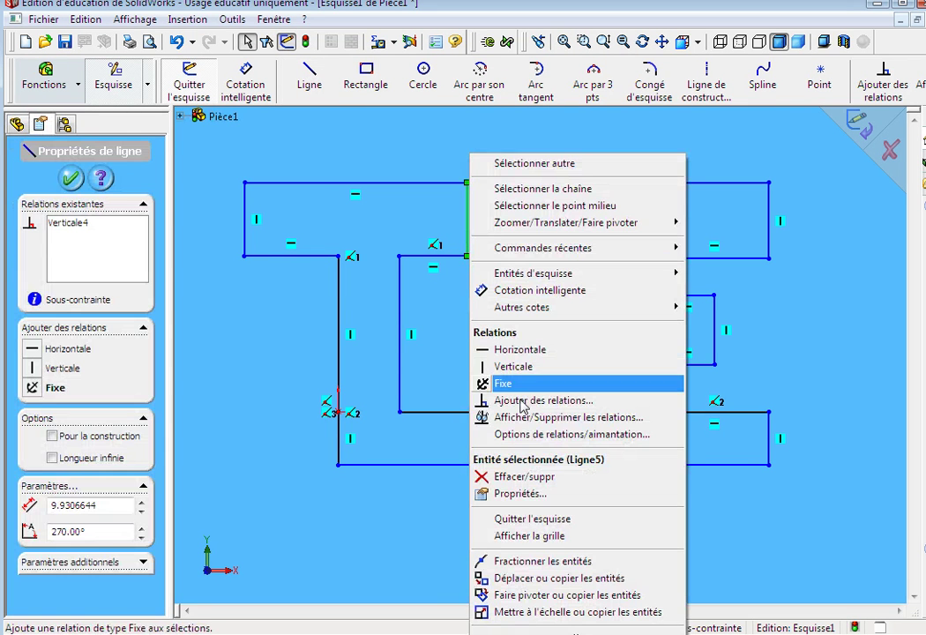
pyautogui.click(519, 480)
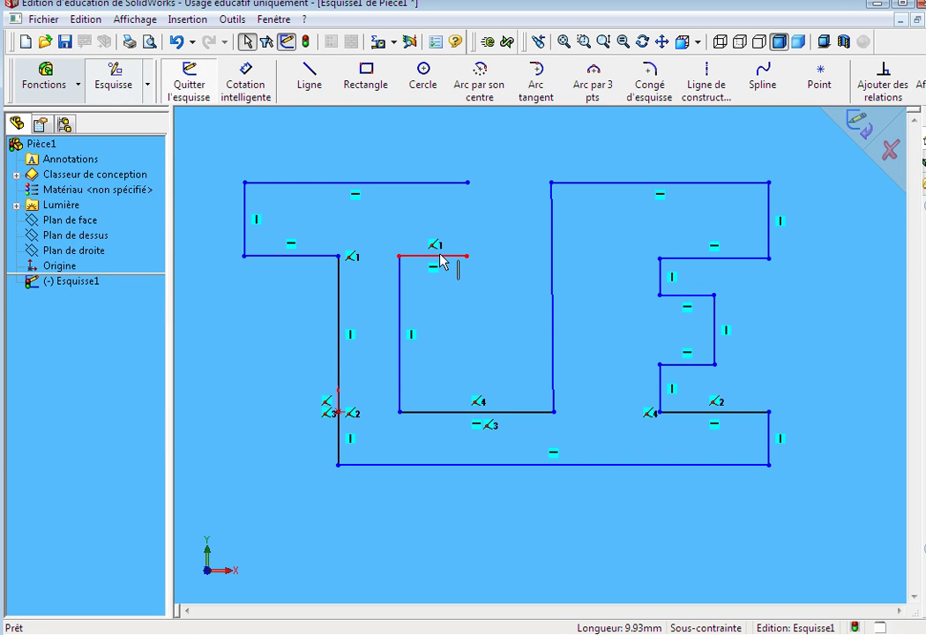
pyautogui.click(440, 257)
pyautogui.rightClick(441, 257)
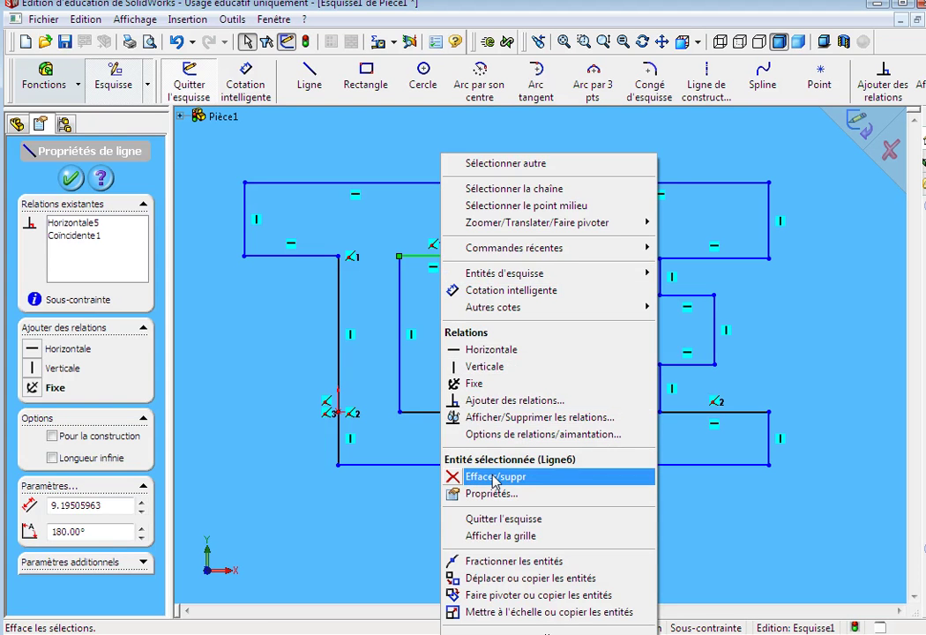
pyautogui.click(494, 477)
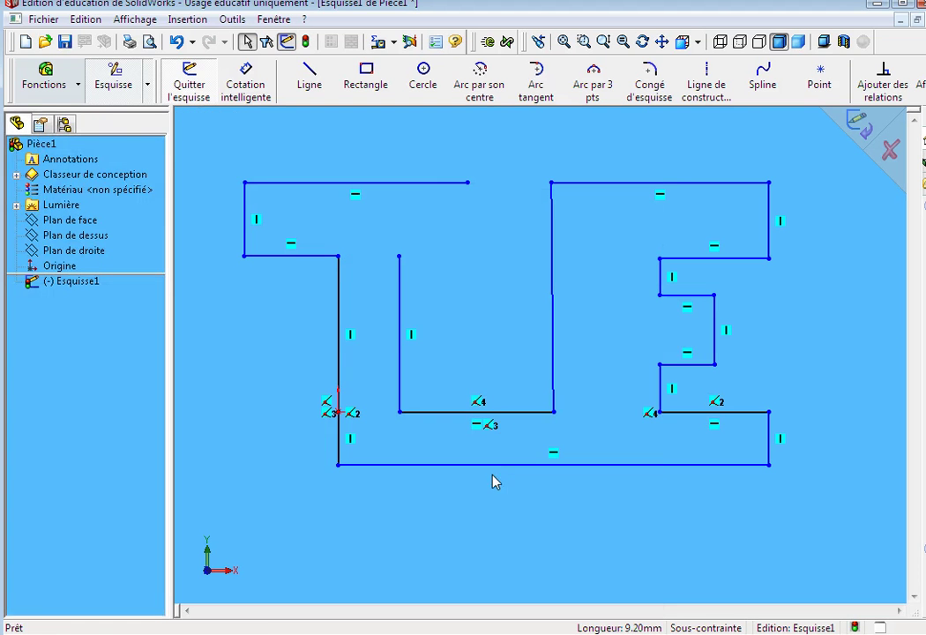
pyautogui.click(421, 190)
pyautogui.rightClick(421, 190)
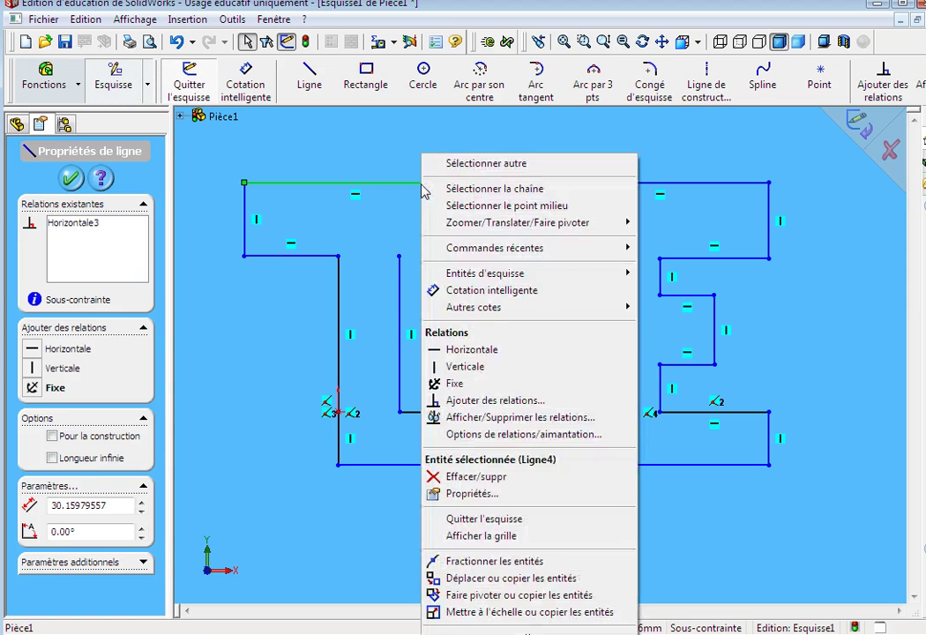
pyautogui.click(472, 479)
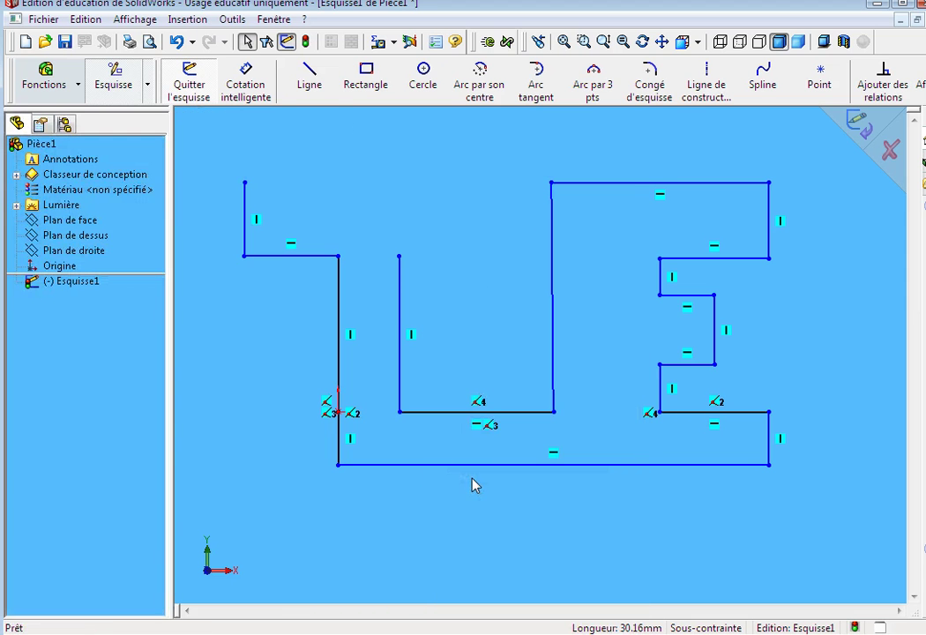
# Redraw a wider T crossbar: longer top edge, short right end, and underside meeting the inner vertical line
pyautogui.click(312, 80)
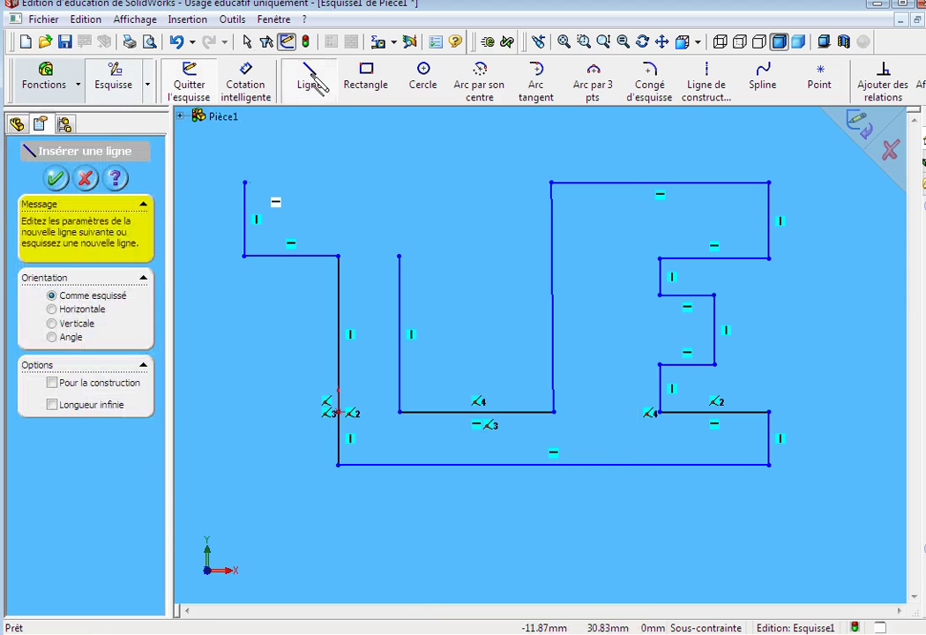
pyautogui.click(245, 183)
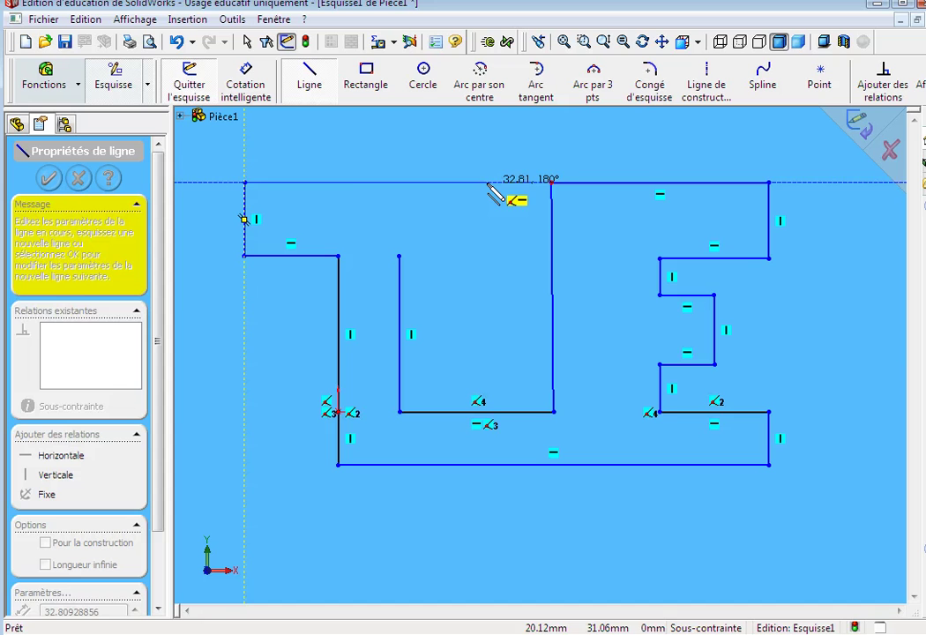
pyautogui.click(488, 184)
pyautogui.click(487, 256)
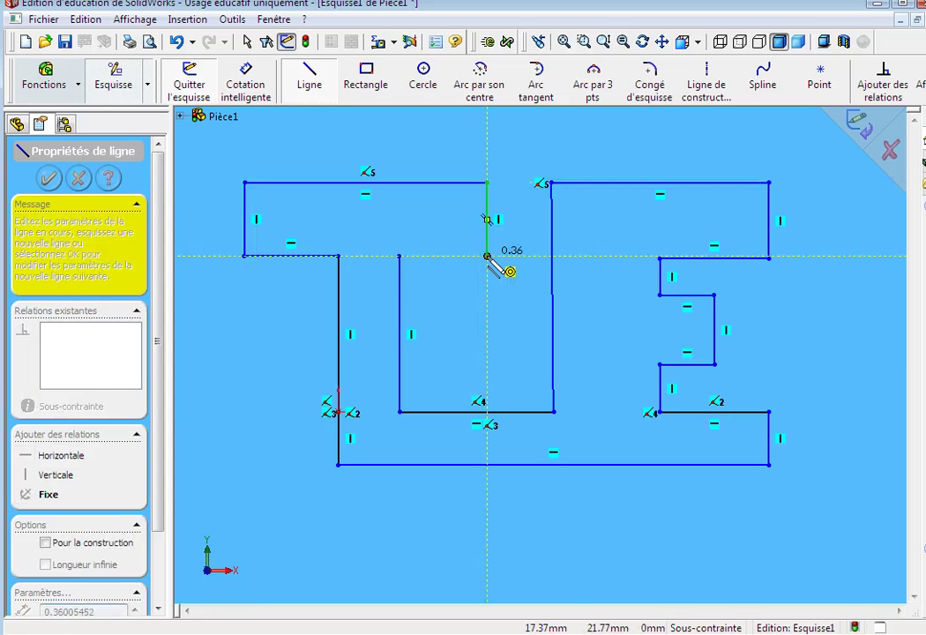
pyautogui.click(400, 257)
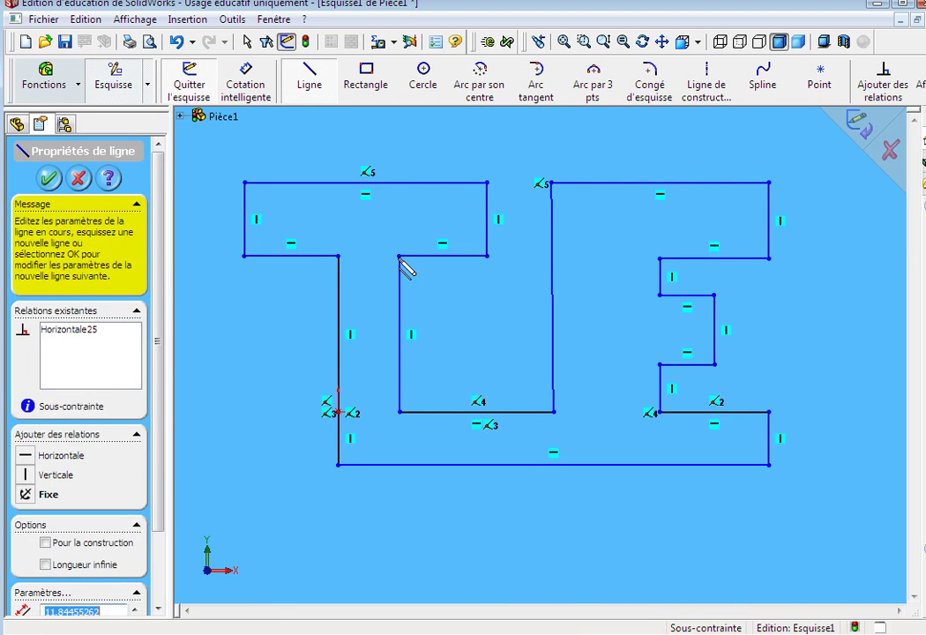
pyautogui.click(308, 74)
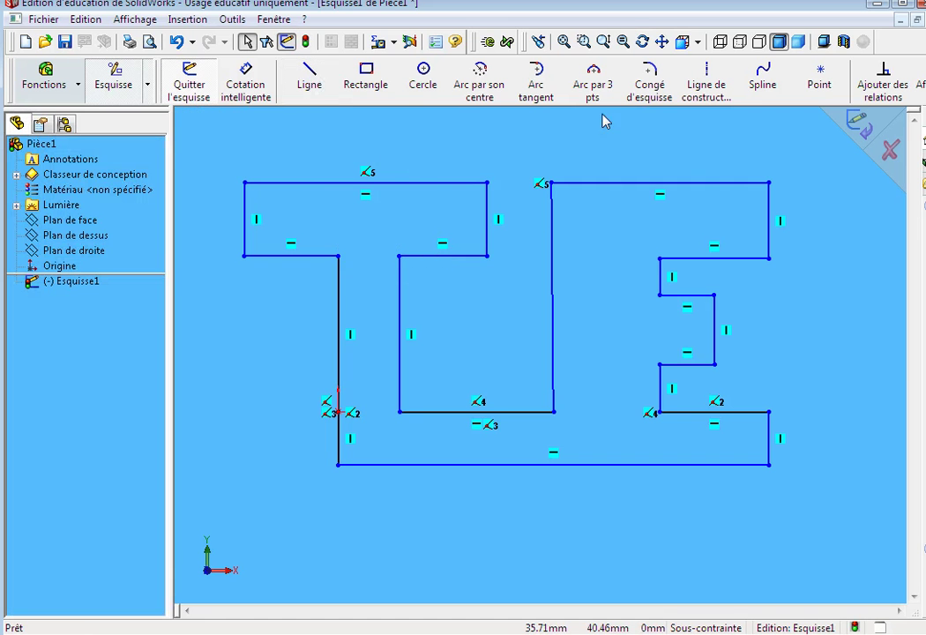
# Fit the T-and-E sketch to the view, then zoom out slightly so it sits smaller and centred
pyautogui.click(563, 42)
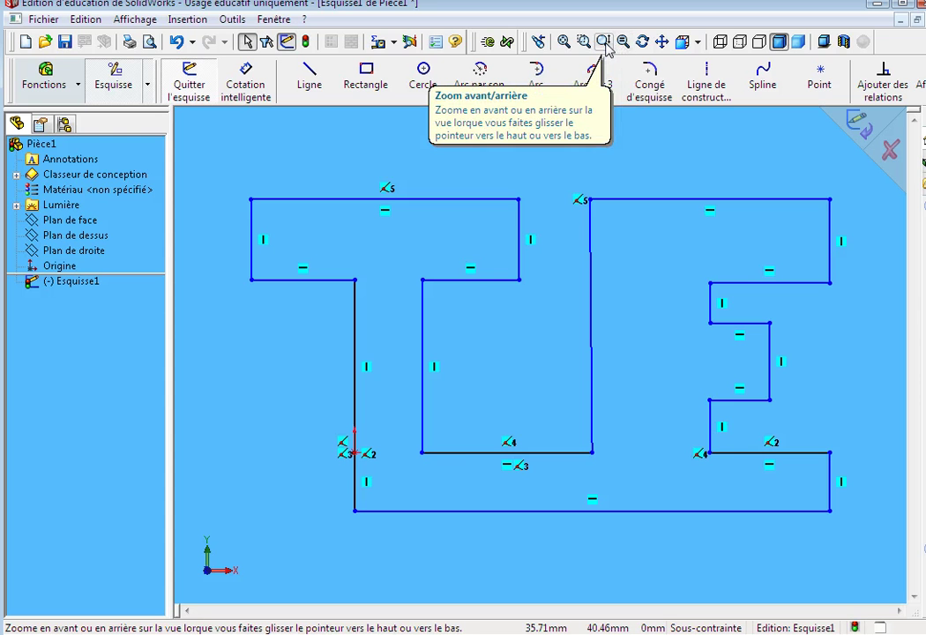
pyautogui.click(603, 44)
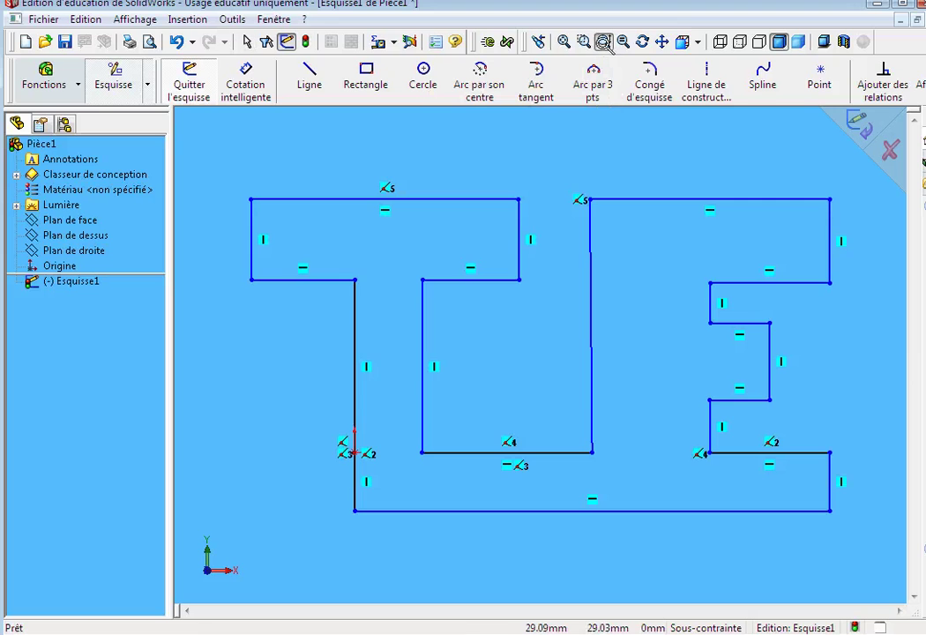
pyautogui.moveTo(610, 247); pyautogui.dragTo(612, 289)
pyautogui.click(603, 44)
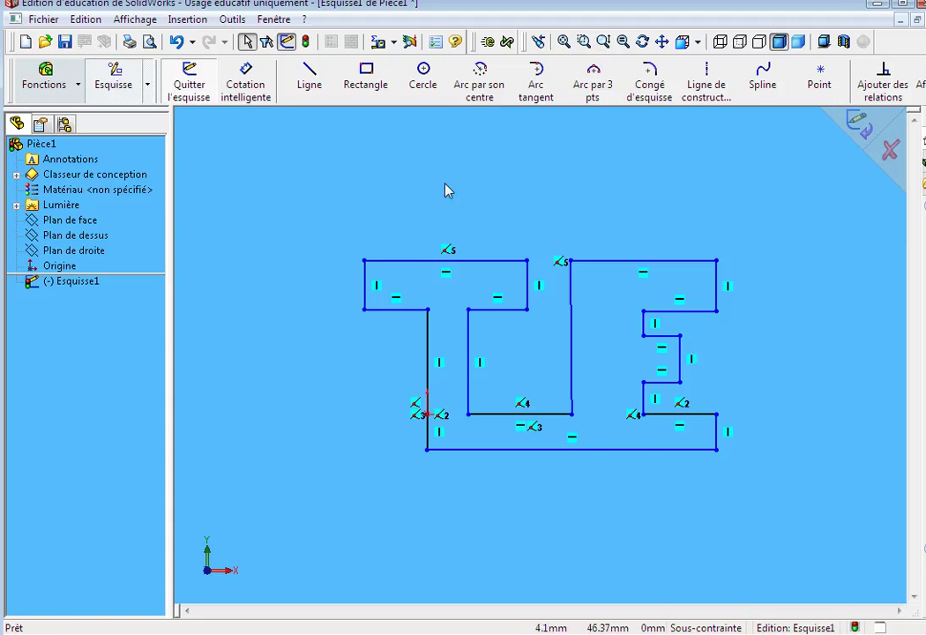
# Extrude the T-and-E letter sketch 10 mm blind into Extrusion1, then select Pièce1 to change its colour
pyautogui.click(191, 21)
pyautogui.moveTo(220, 38)
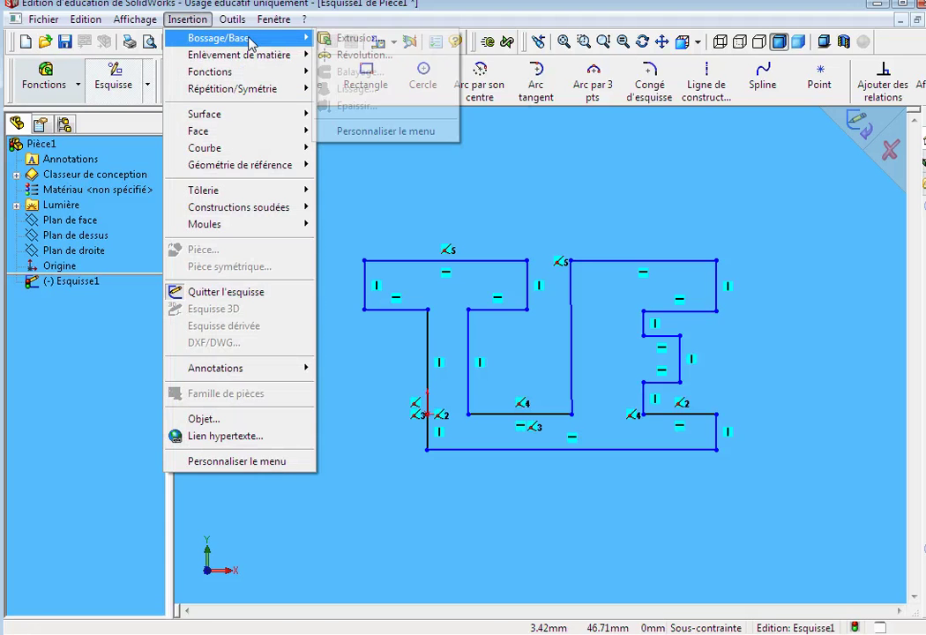
pyautogui.click(357, 38)
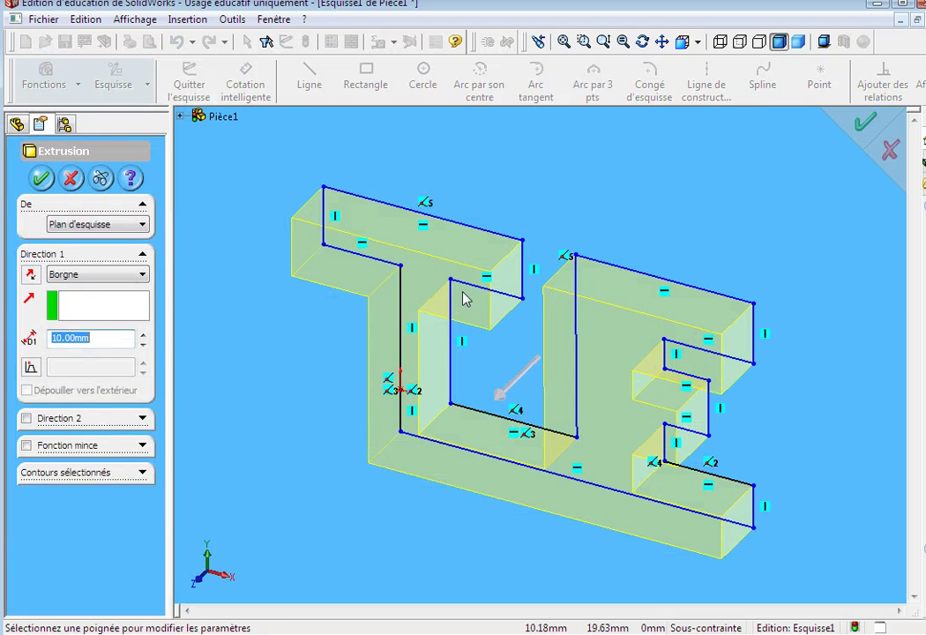
pyautogui.click(41, 179)
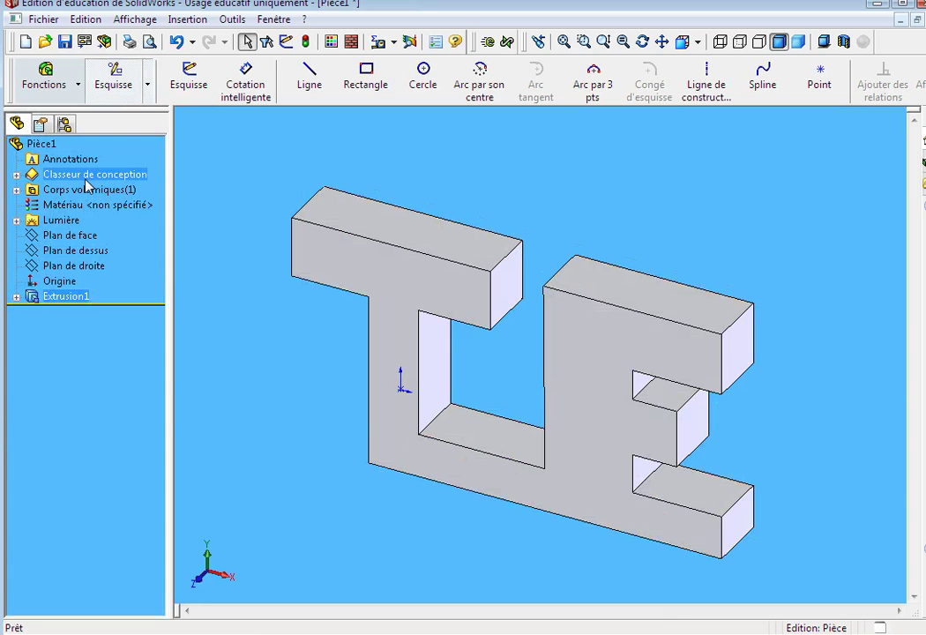
pyautogui.click(51, 147)
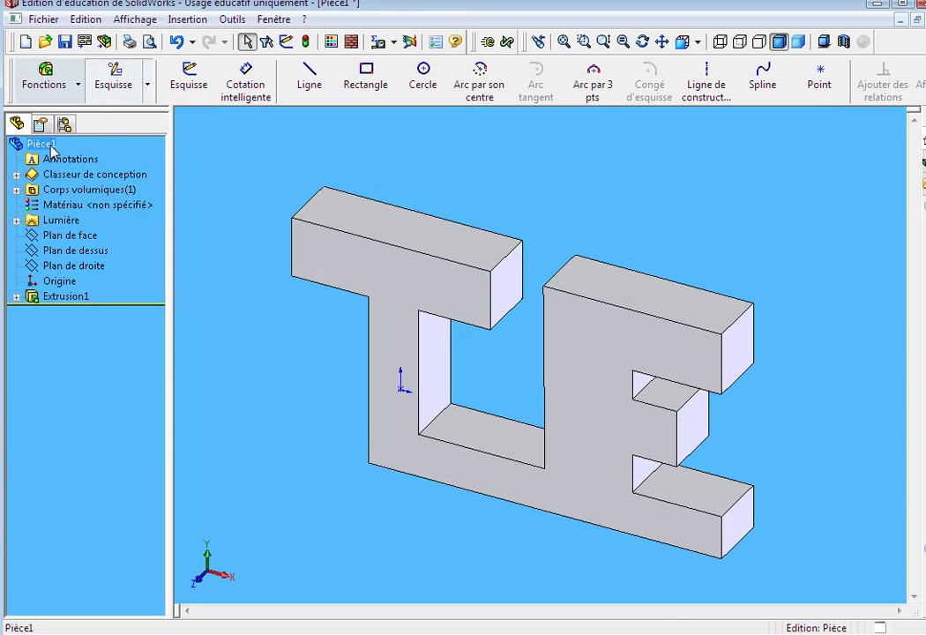
pyautogui.click(331, 42)
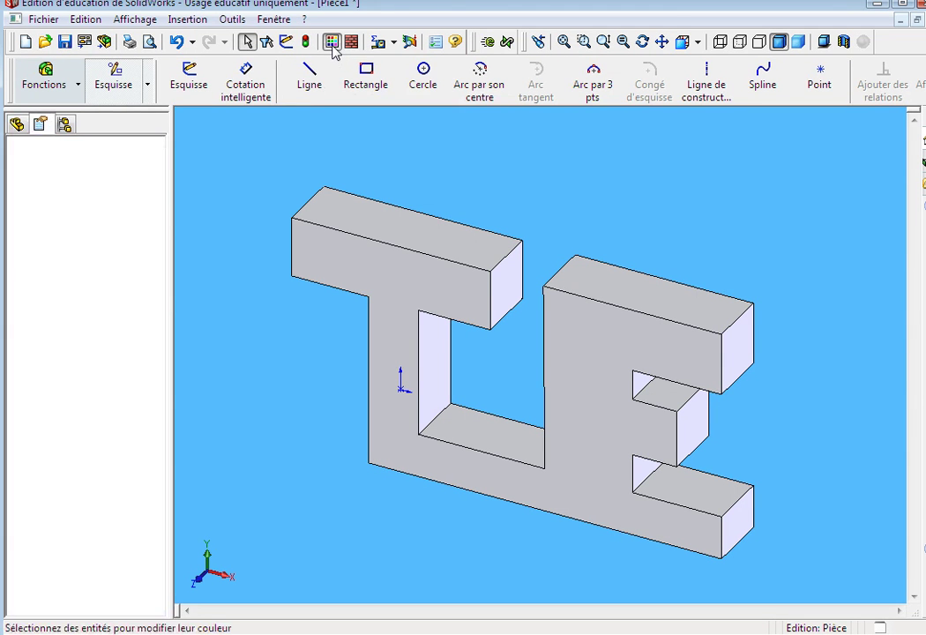